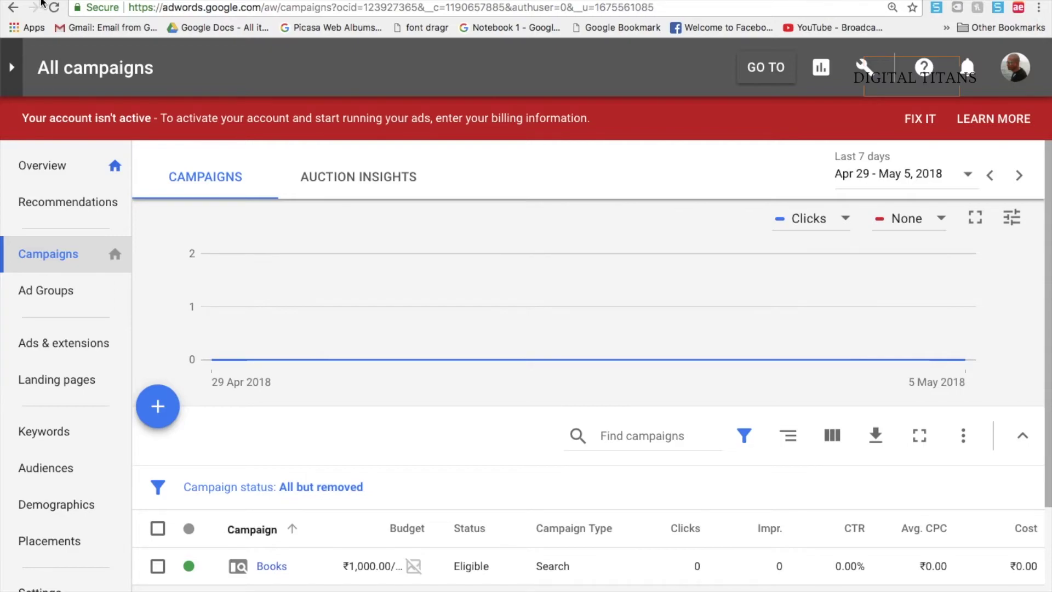
Make Overview the starting page and start a new Video campaign
click(114, 166)
click(157, 406)
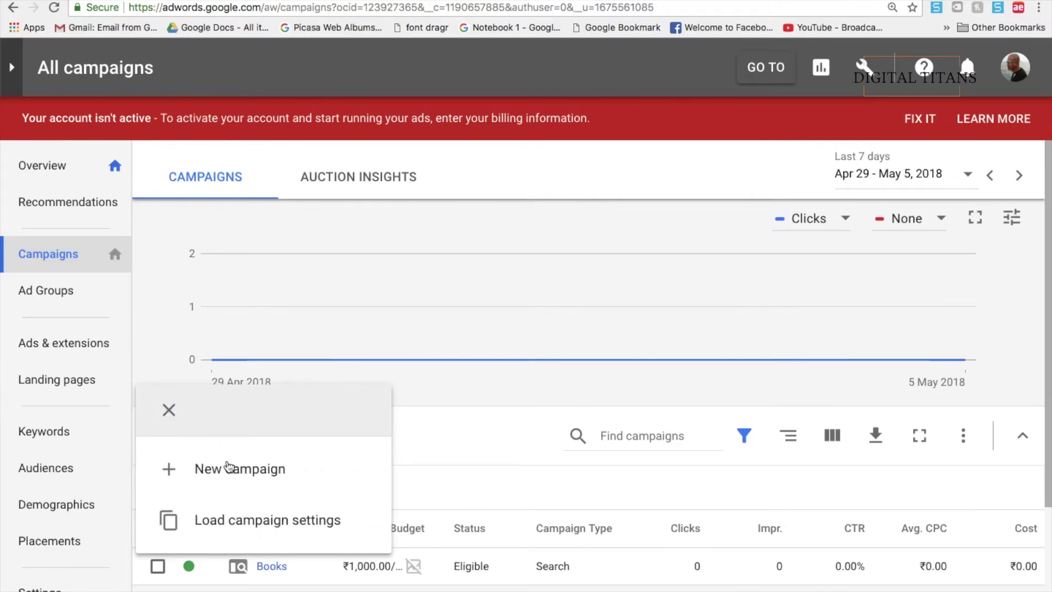
click(236, 478)
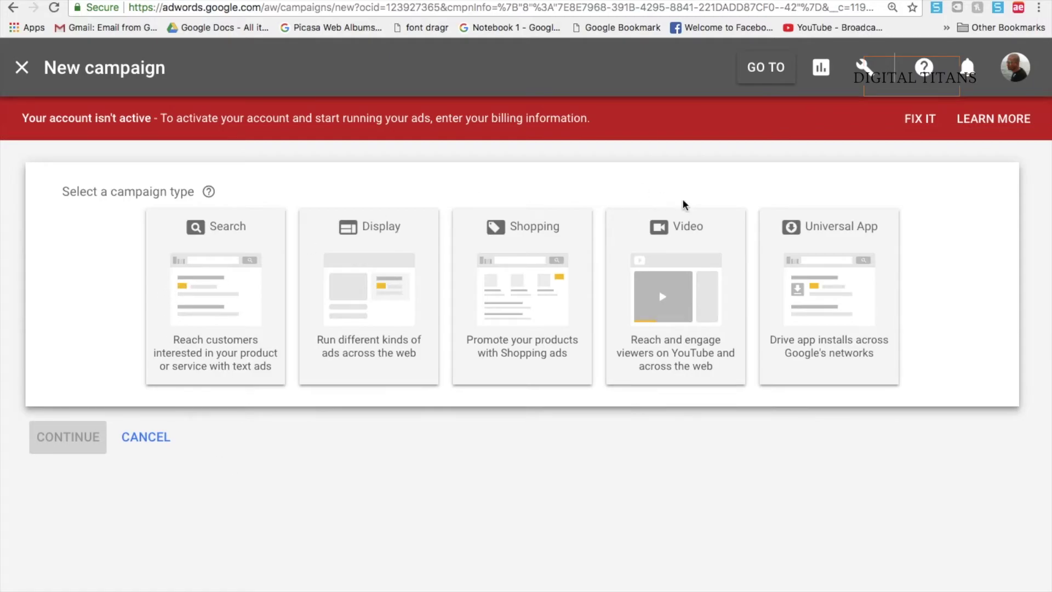
click(706, 249)
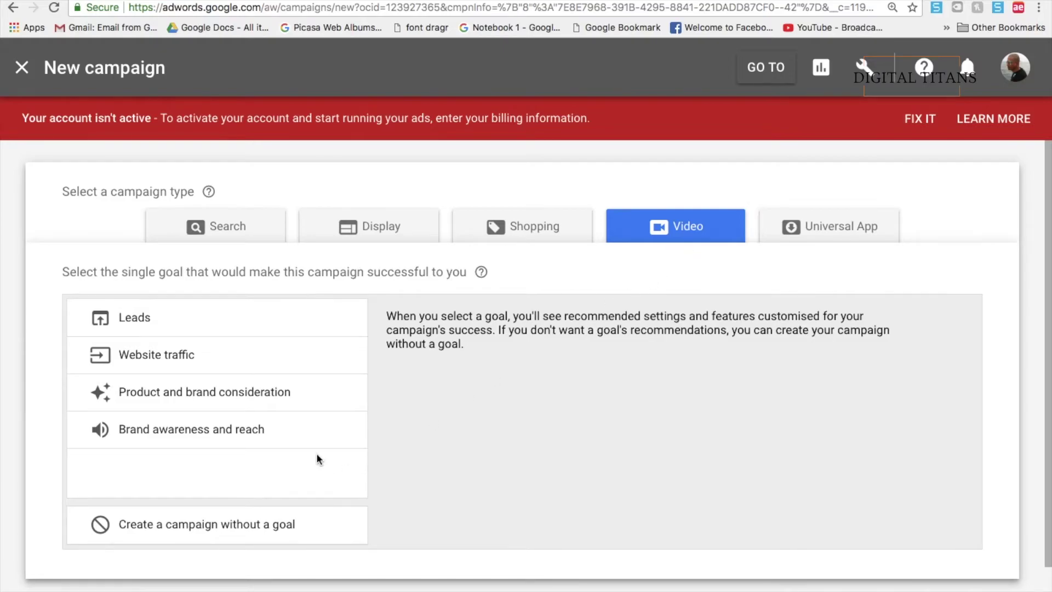
Choose the Brand awareness and reach goal with the Outstream campaign subtype
click(252, 431)
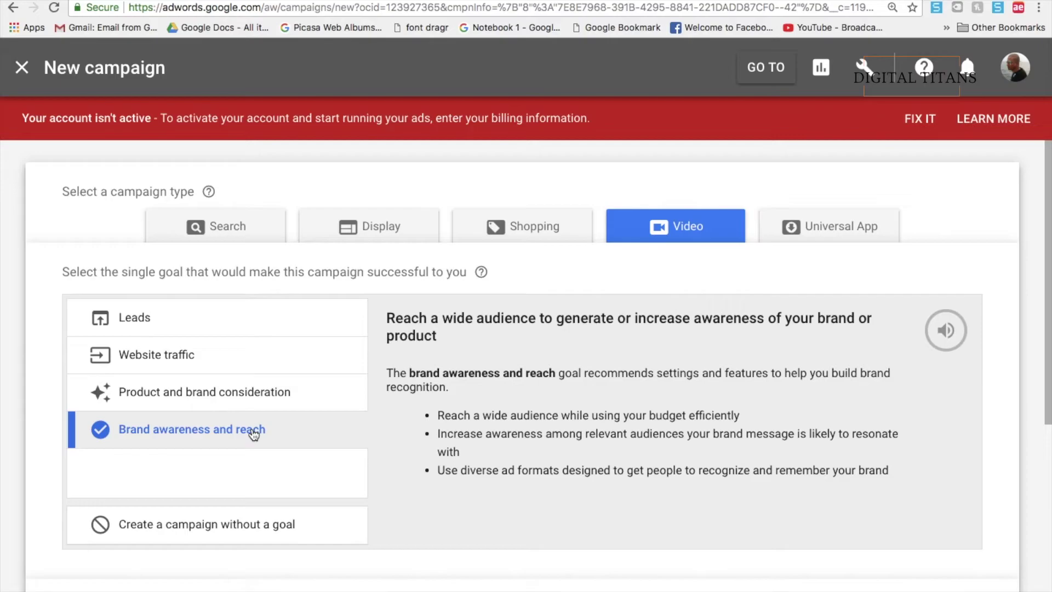
scroll(252, 432, down, 2)
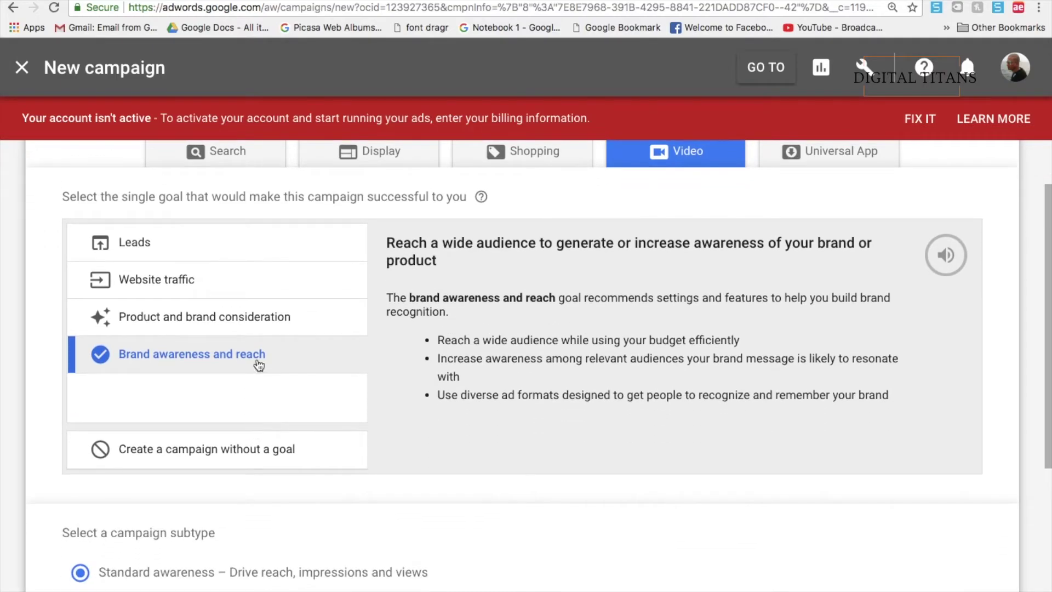
click(259, 363)
click(259, 363)
scroll(259, 364, down, 3)
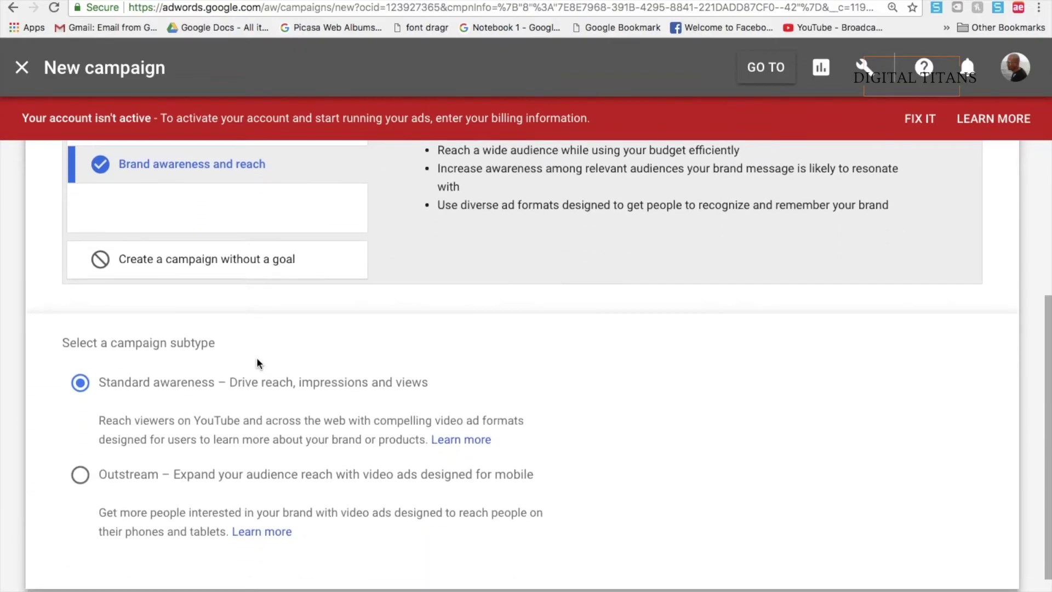
click(82, 408)
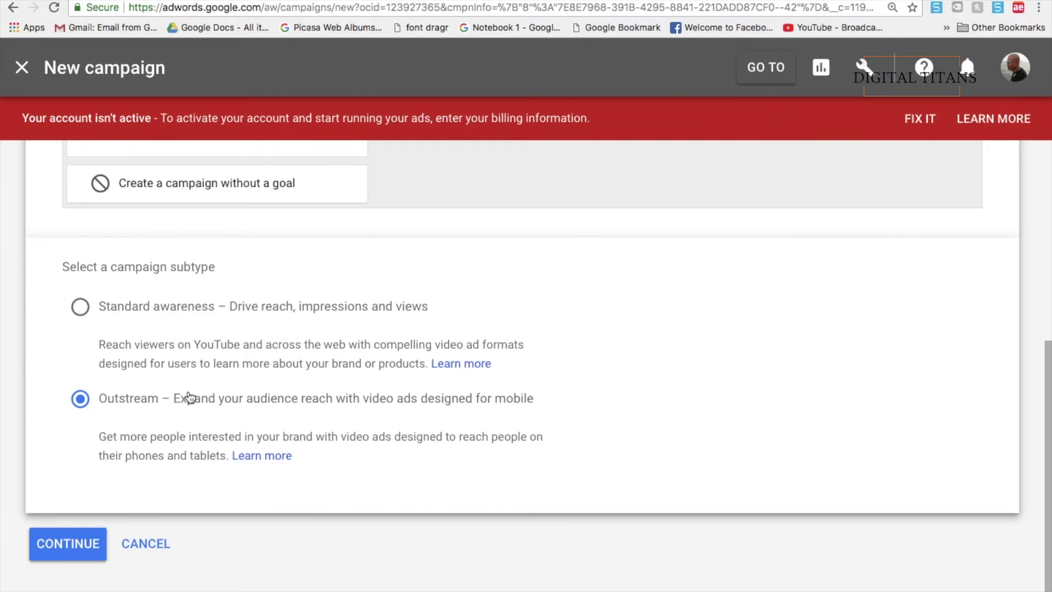
Name the campaign 'Outstream Videos' and give it a ₹10.00 daily budget
click(81, 542)
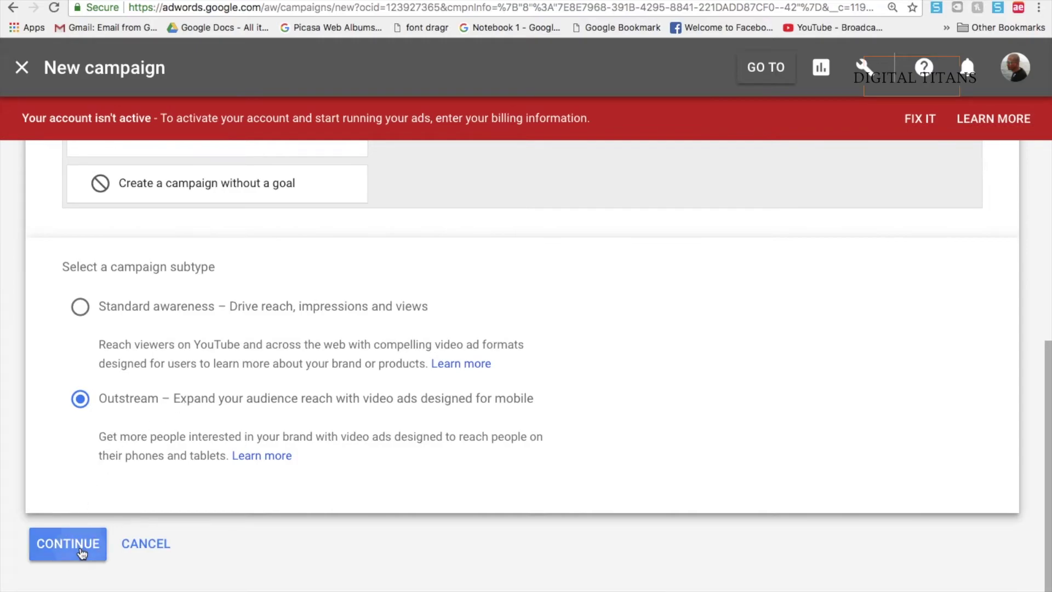
click(288, 353)
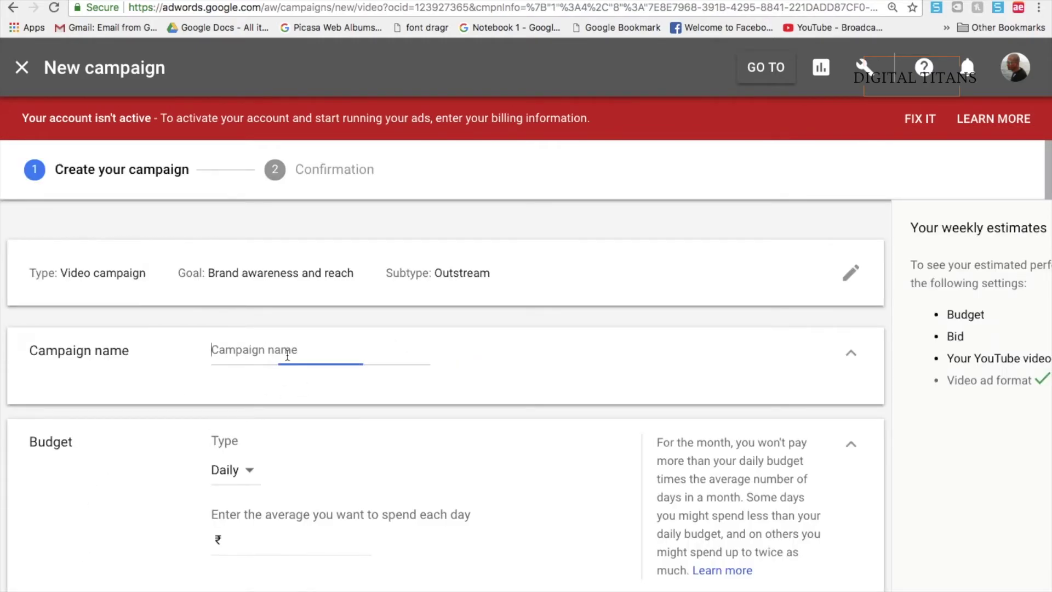
text(Outstream)
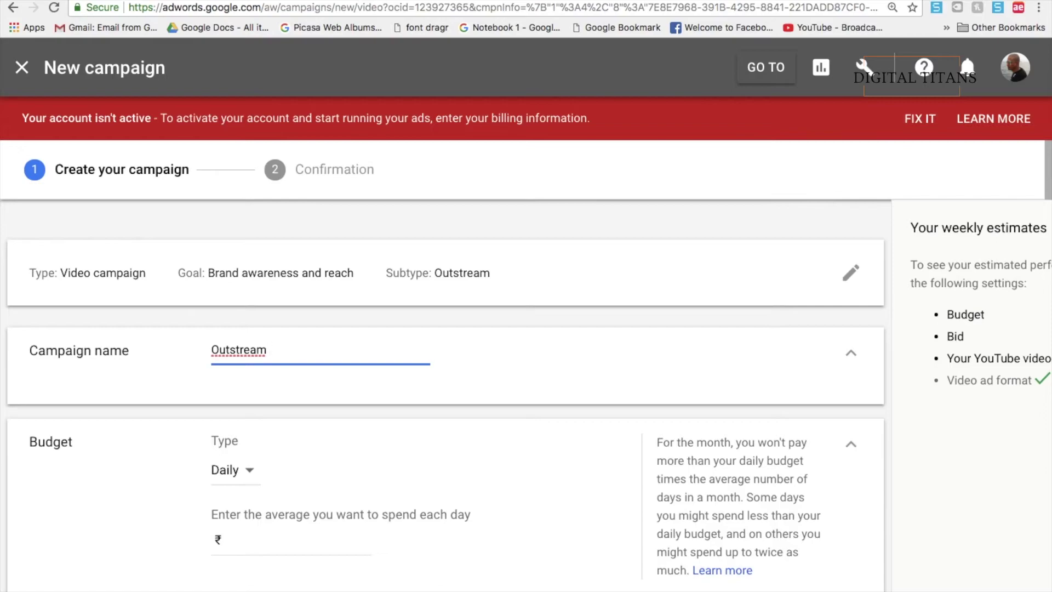
text(Videos)
click(265, 543)
text(10)
scroll(406, 545, down, 5)
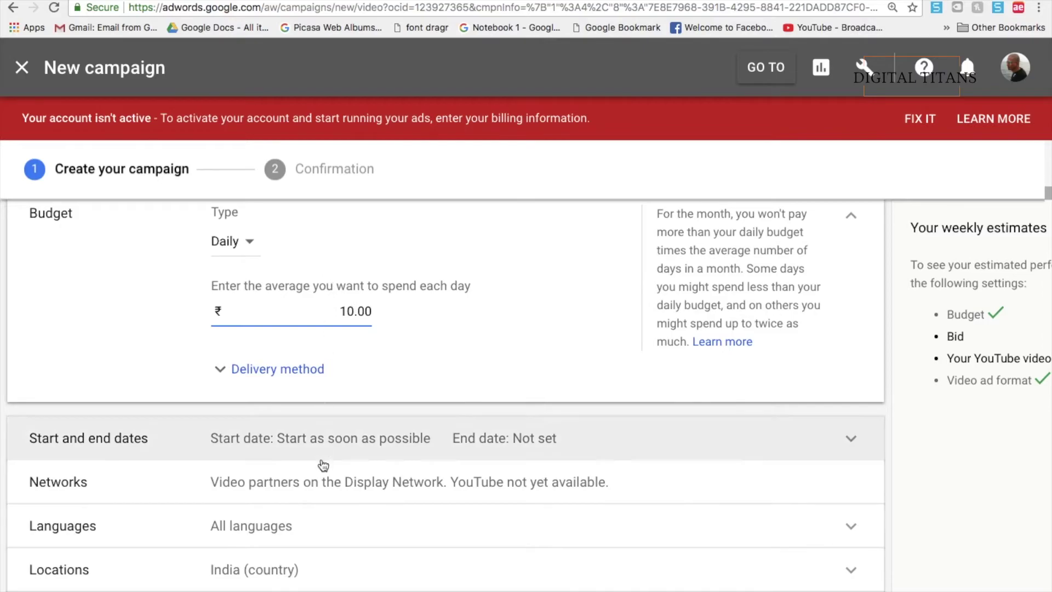
scroll(321, 468, down, 3)
scroll(322, 471, up, 3)
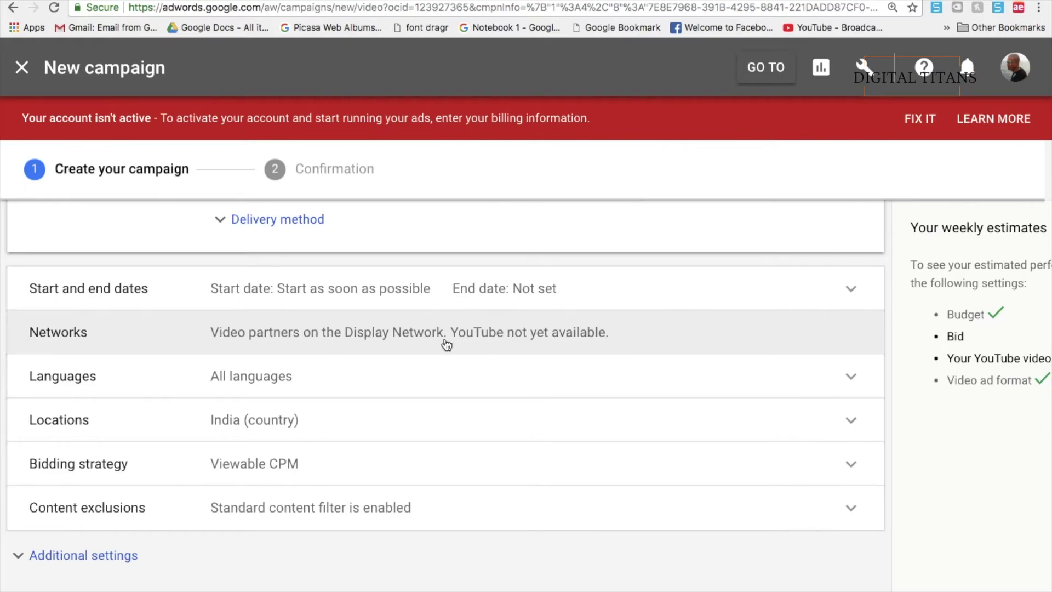
scroll(447, 344, down, 3)
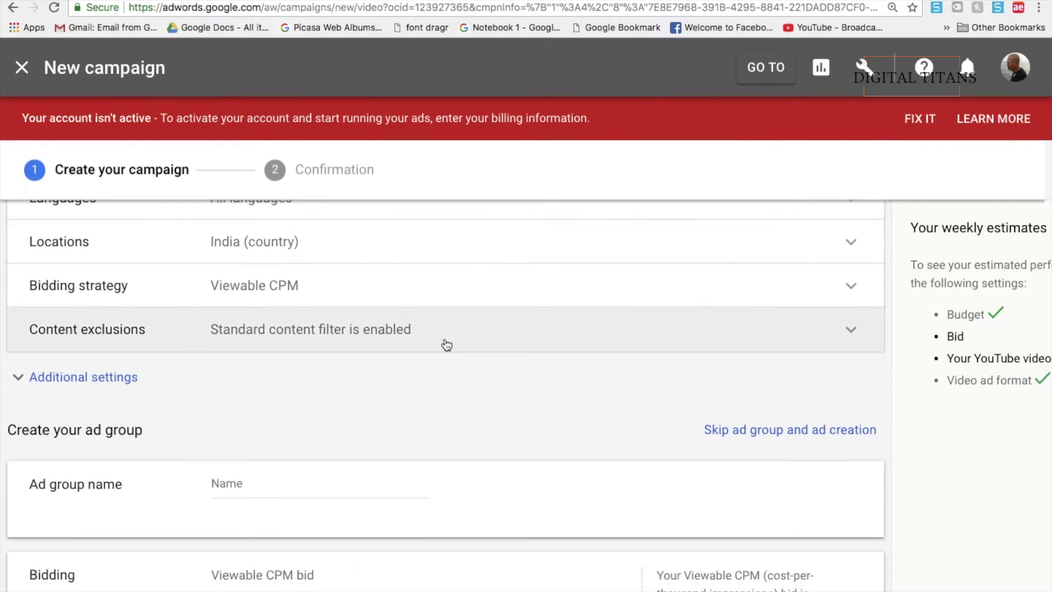
scroll(446, 345, down, 2)
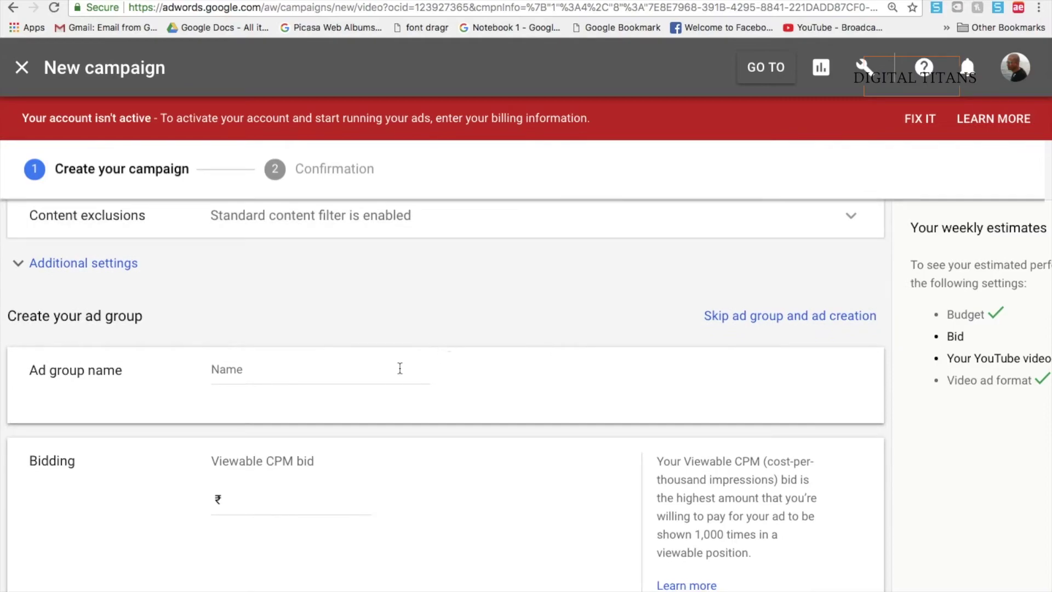
Name the ad group 'Mobile Outstream Ads'
click(364, 381)
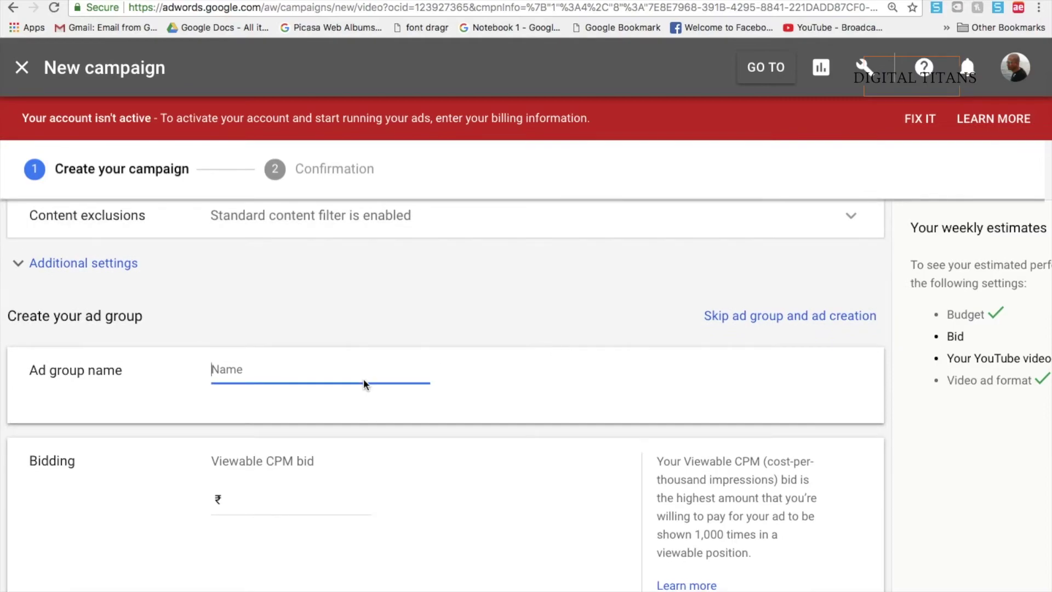
text(Mobile Outstream Ads)
Set the ad group's Viewable CPM bid to ₹1.00
click(307, 501)
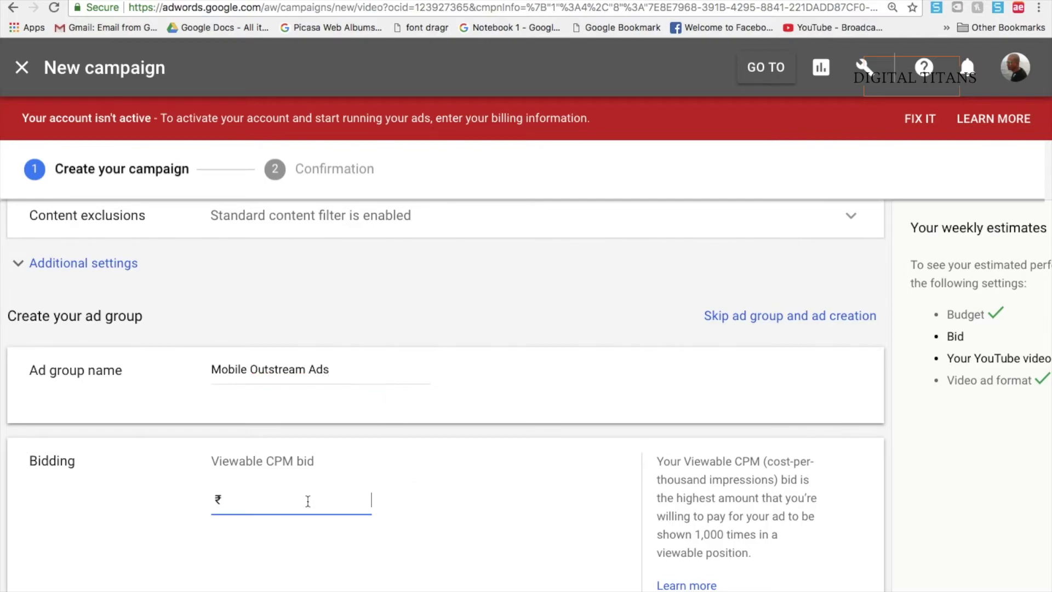
drag(211, 462, 351, 466)
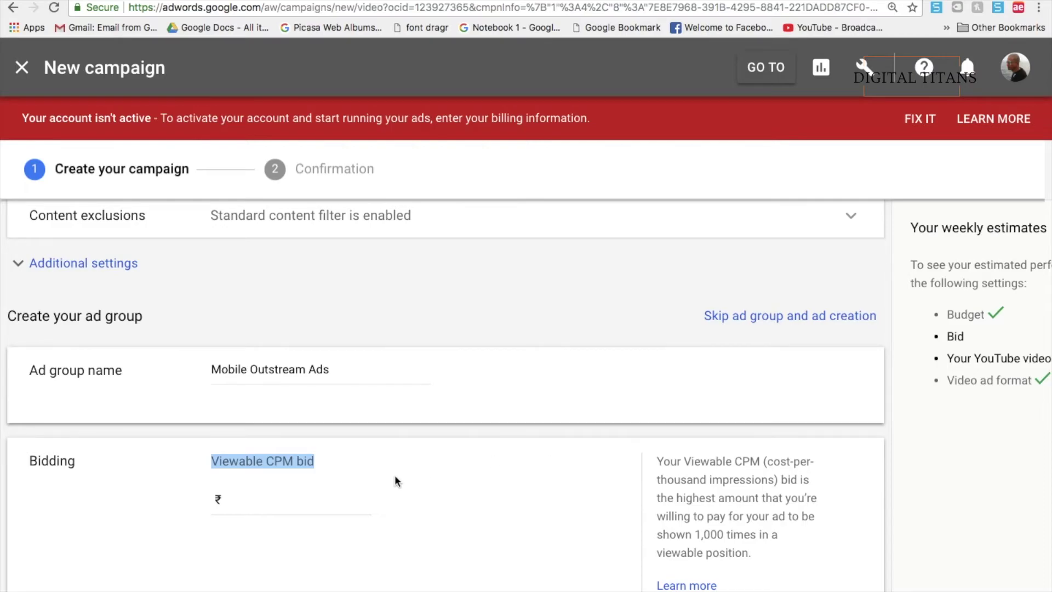
scroll(394, 474, down, 3)
click(272, 336)
text(1.00)
click(288, 426)
scroll(288, 430, down, 4)
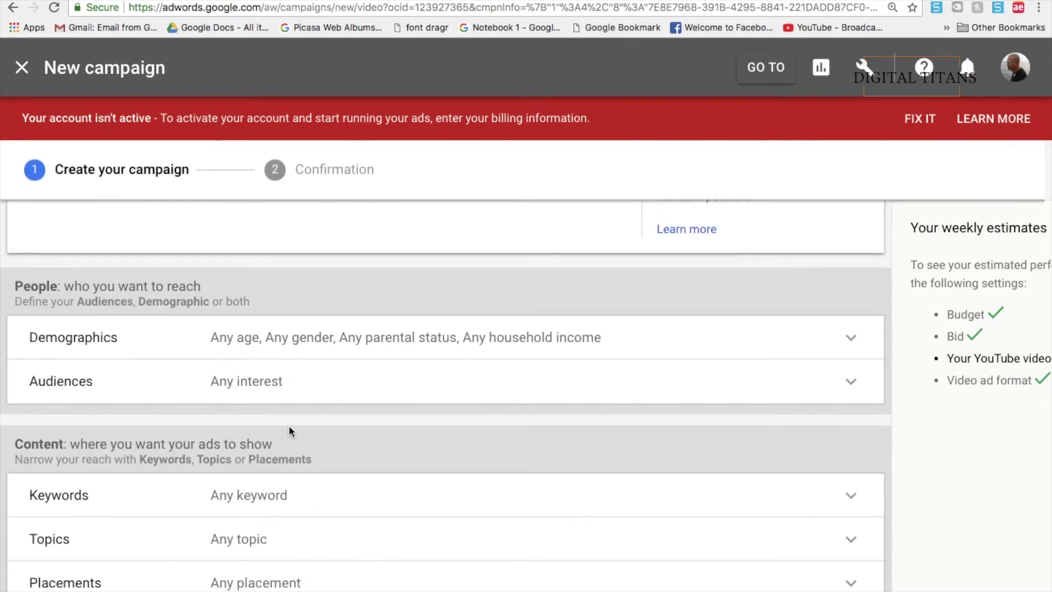
Add the keyword 'digital marketing' and request keyword ideas for 'digital marketing'
scroll(226, 391, down, 2)
click(239, 398)
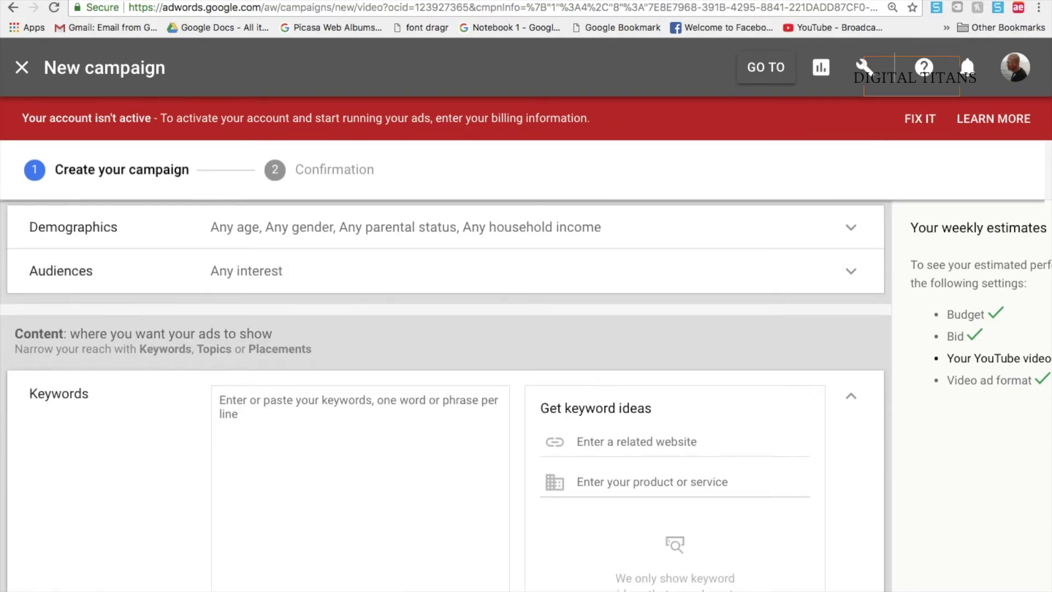
text(digital marketing)
key(Return)
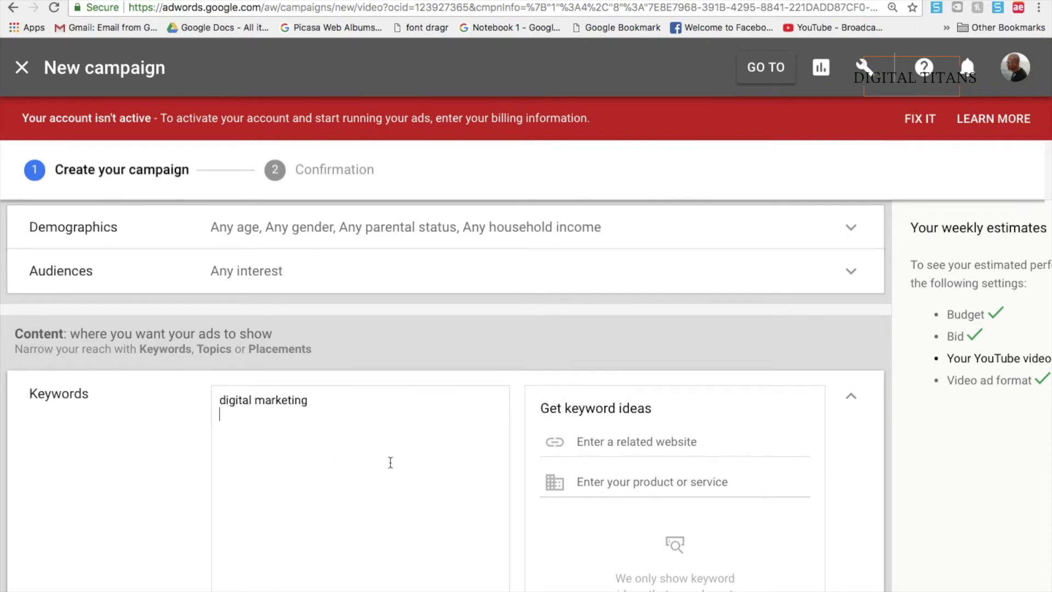
click(608, 498)
text(digital marketing)
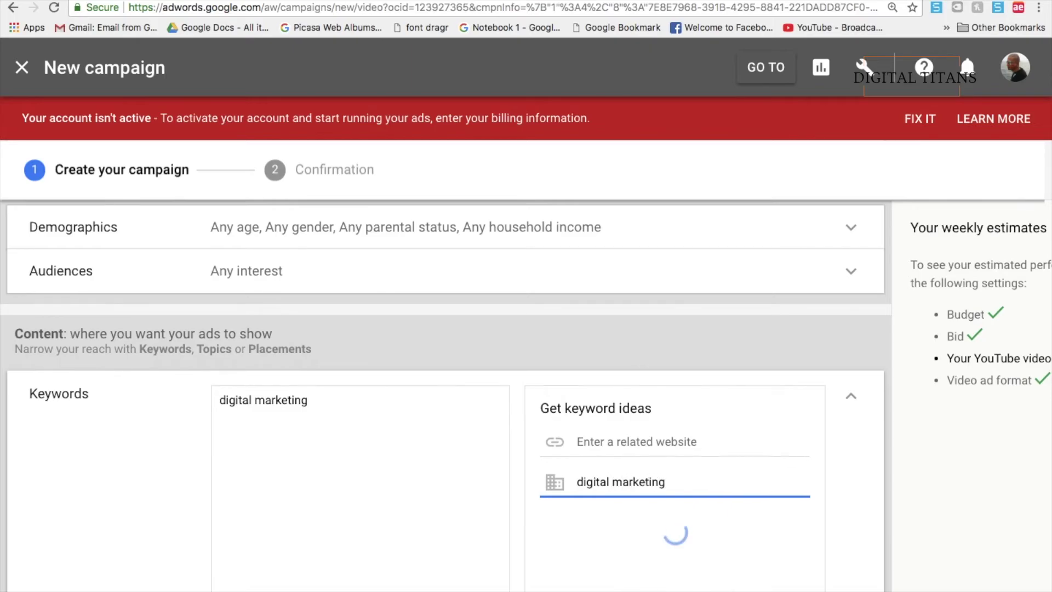
Add suggested keywords: digital marketing services, videos, training, digital course, and others
scroll(447, 384, down, 3)
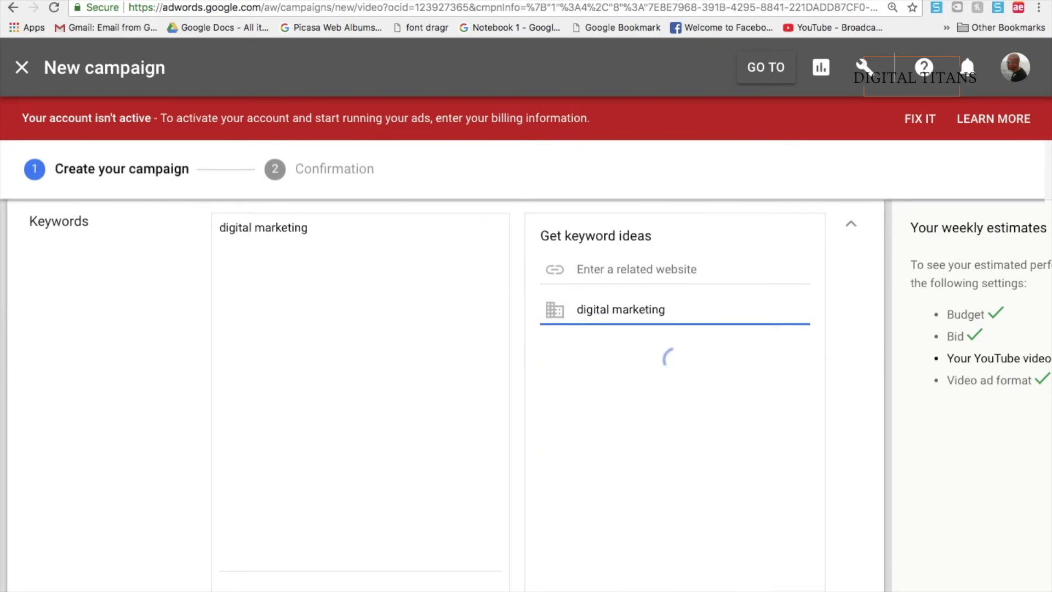
click(560, 388)
click(551, 425)
click(548, 390)
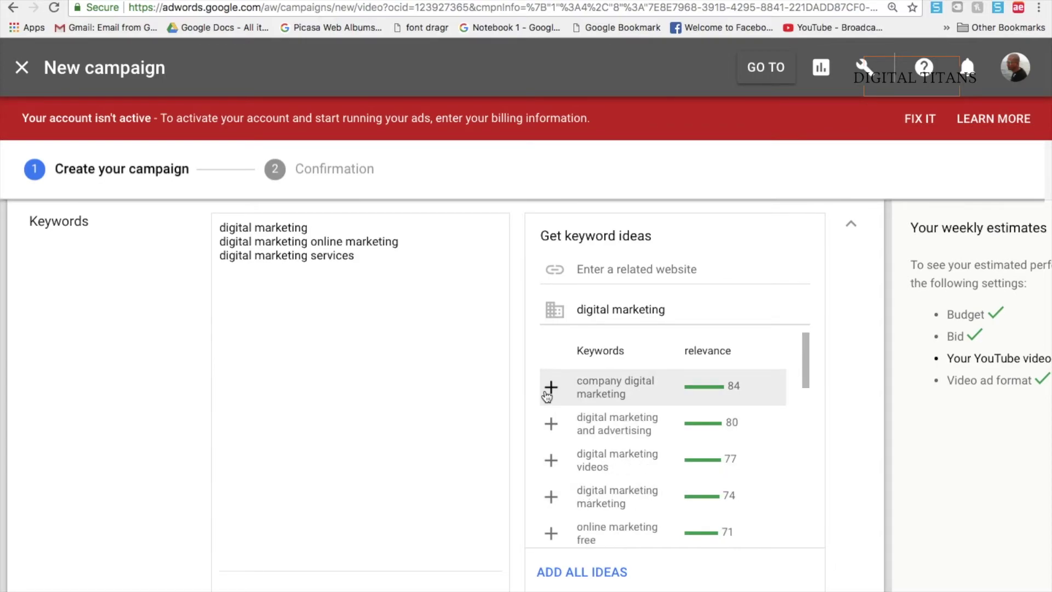
click(549, 466)
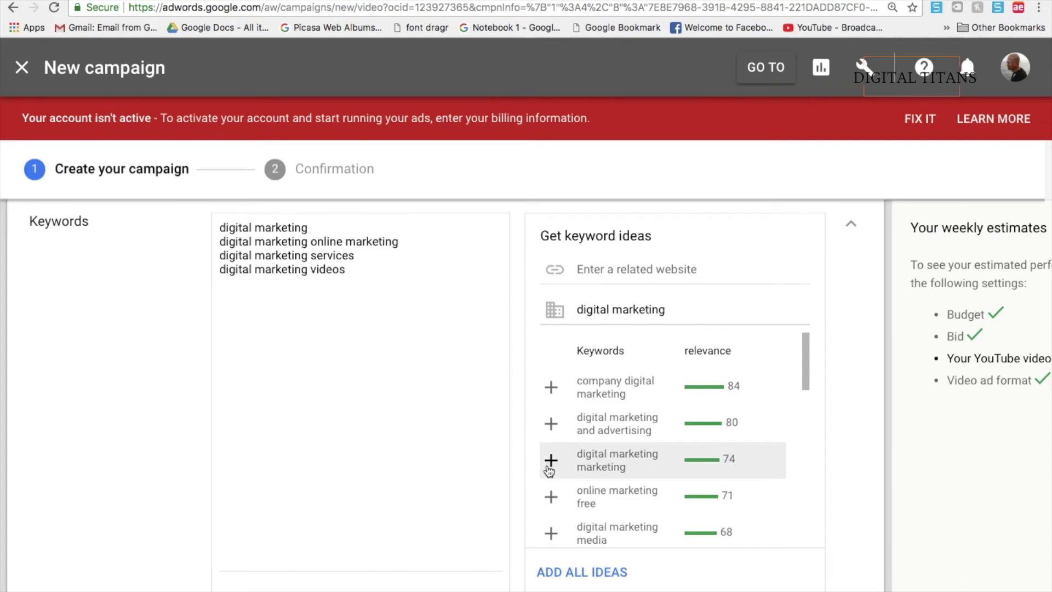
scroll(549, 470, down, 2)
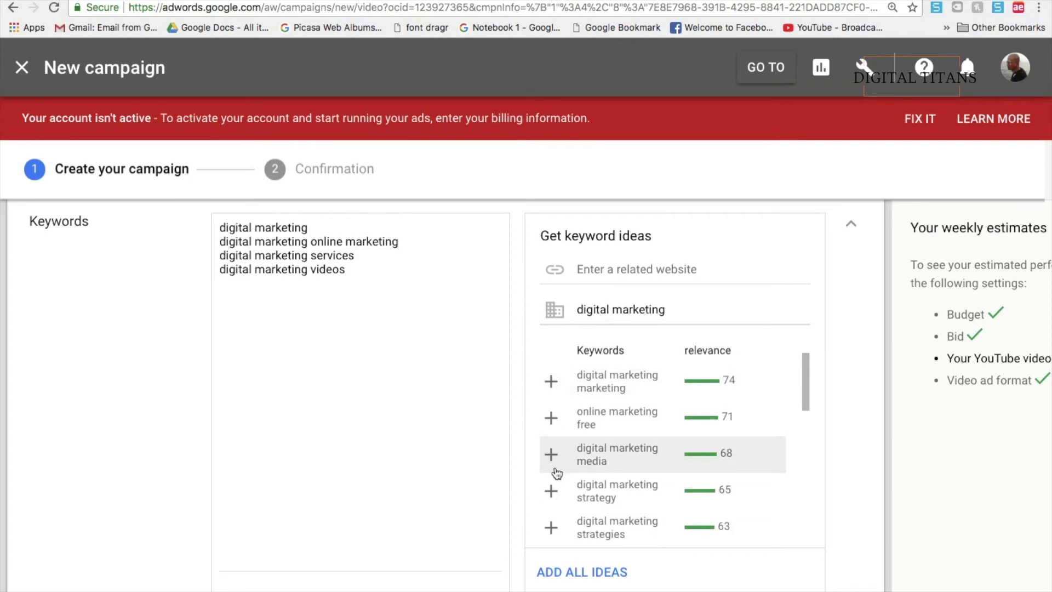
scroll(551, 472, down, 3)
click(550, 451)
click(551, 450)
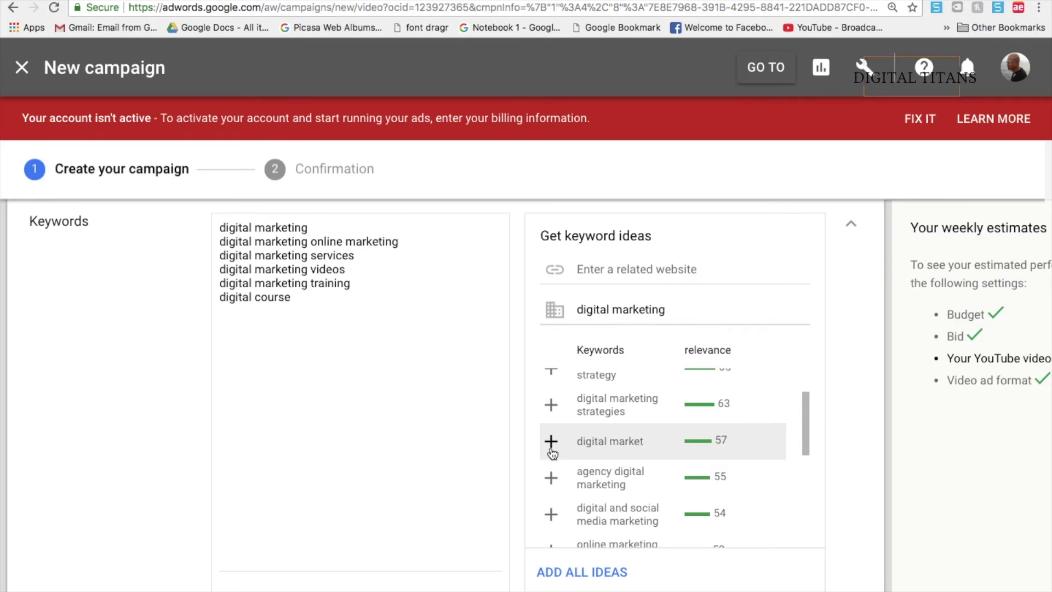
scroll(117, 414, down, 3)
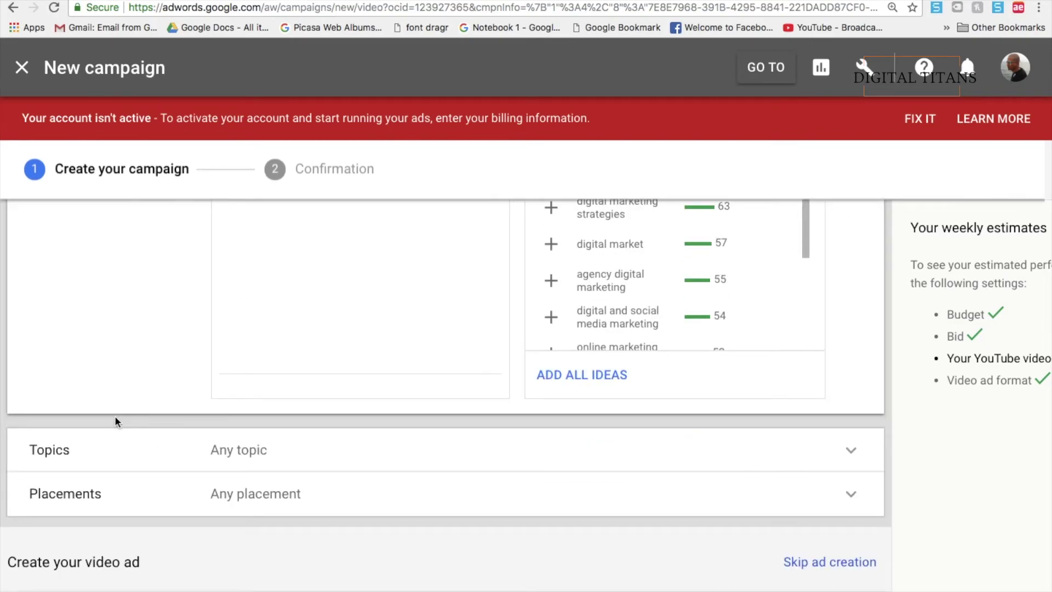
scroll(114, 421, down, 1)
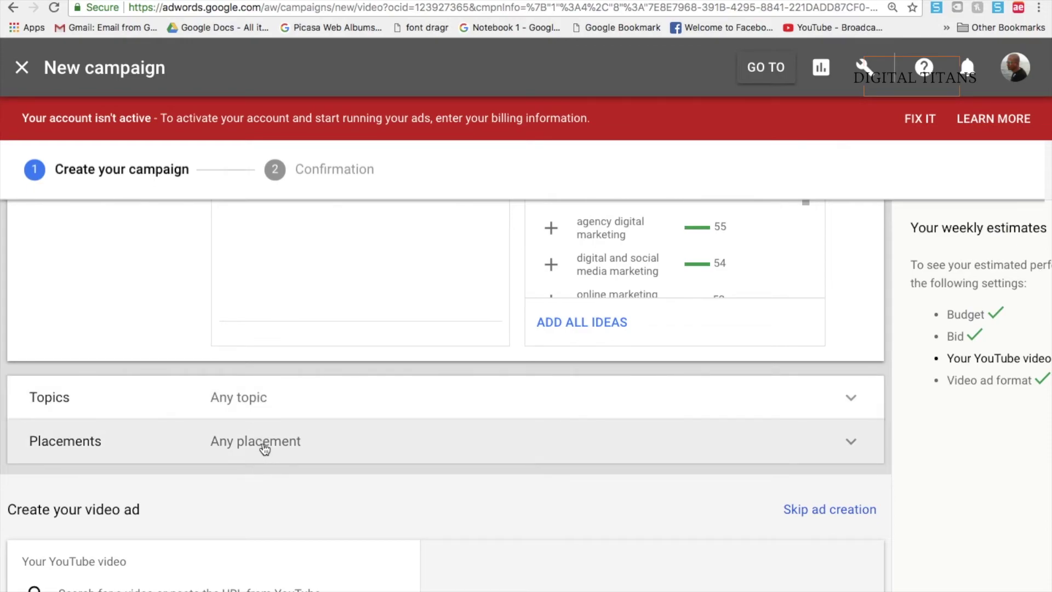
Search 'digital titans' and use Introduction to Digital Titans as the ad's YouTube video
scroll(264, 449, down, 3)
click(179, 395)
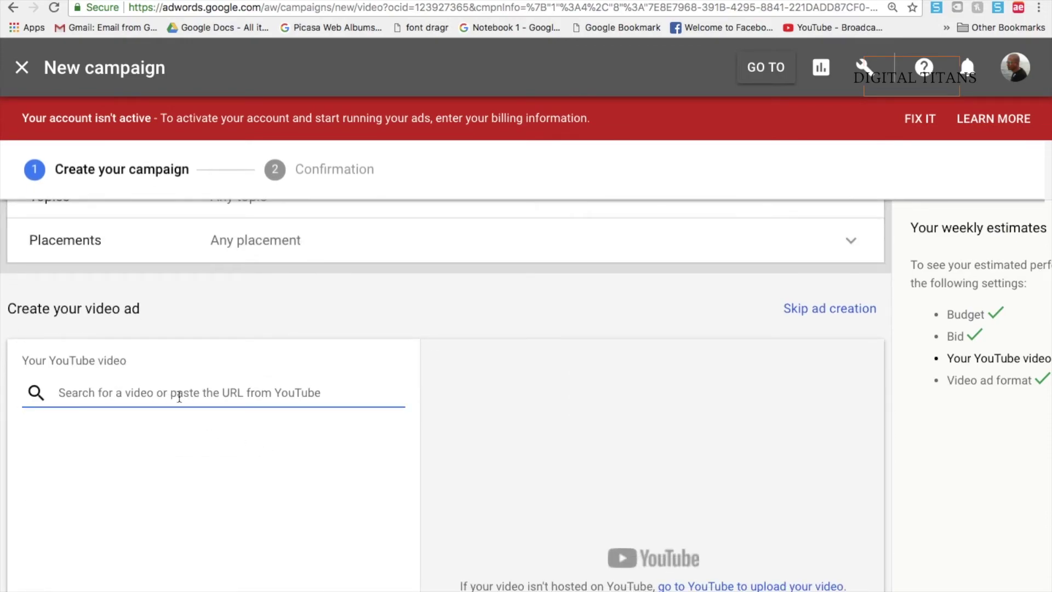
text(digital titans)
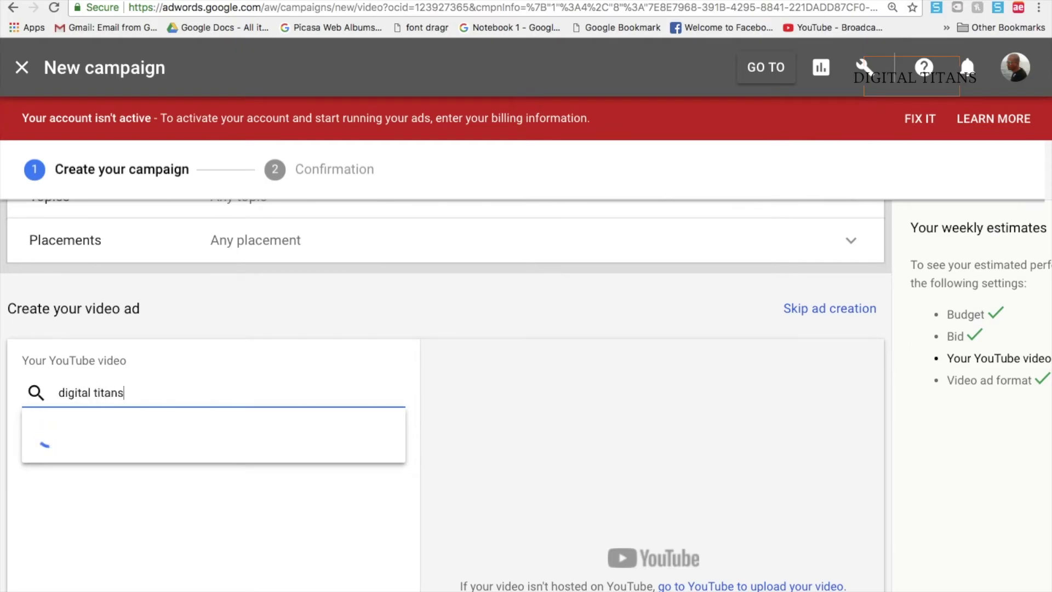
click(137, 123)
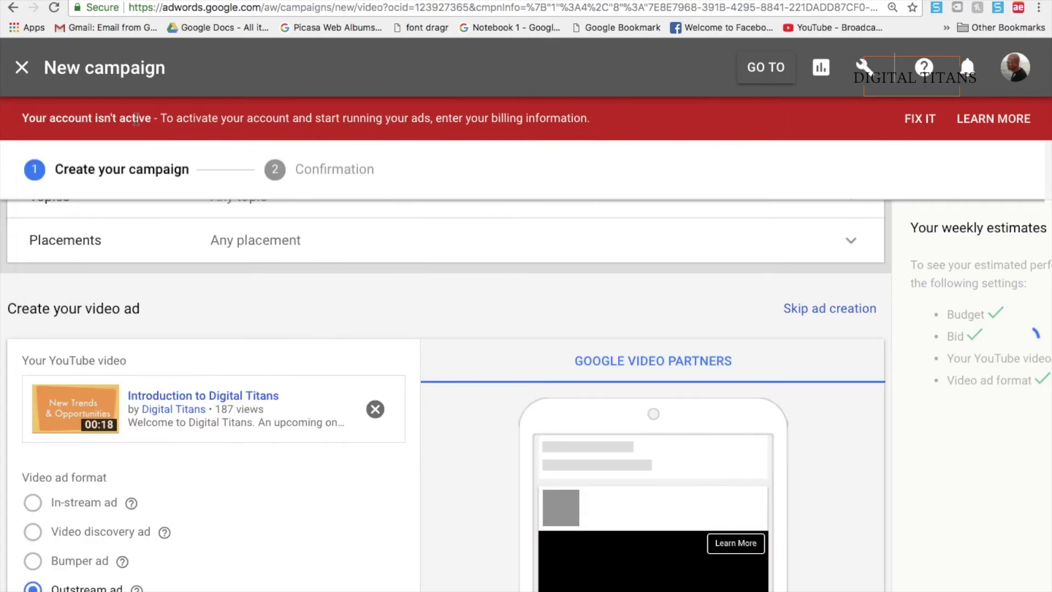
scroll(225, 455, down, 4)
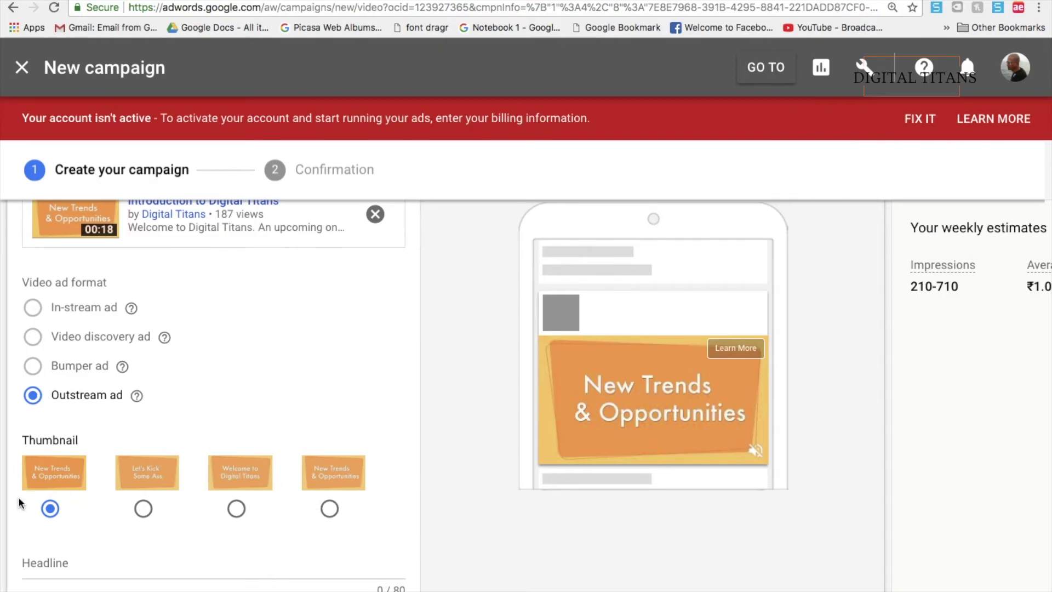
scroll(52, 482, down, 3)
Enter the ad headline 'Learn Digital Marketing'
click(75, 386)
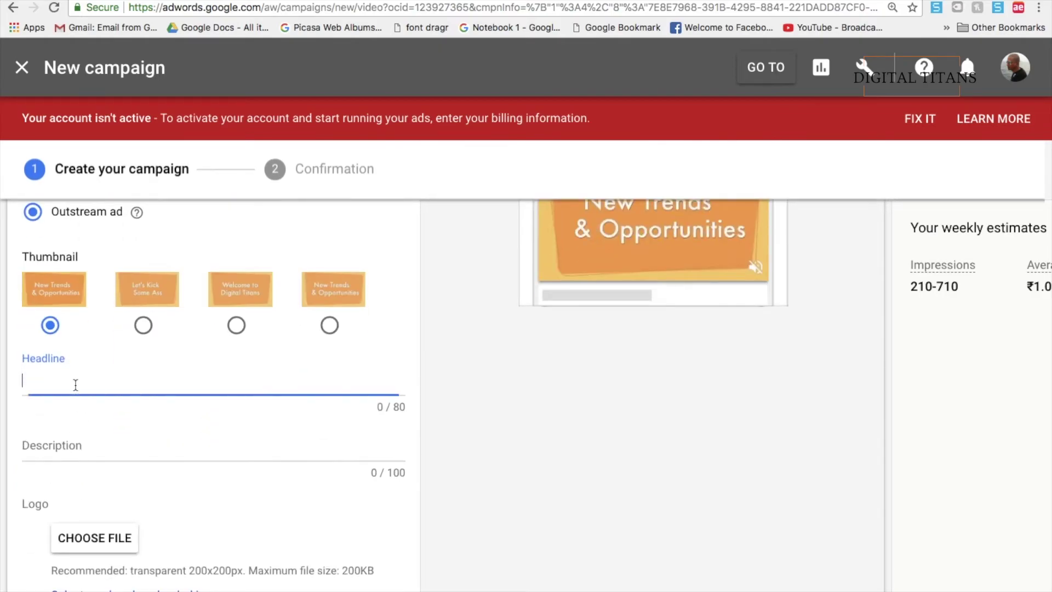
scroll(409, 365, up, 4)
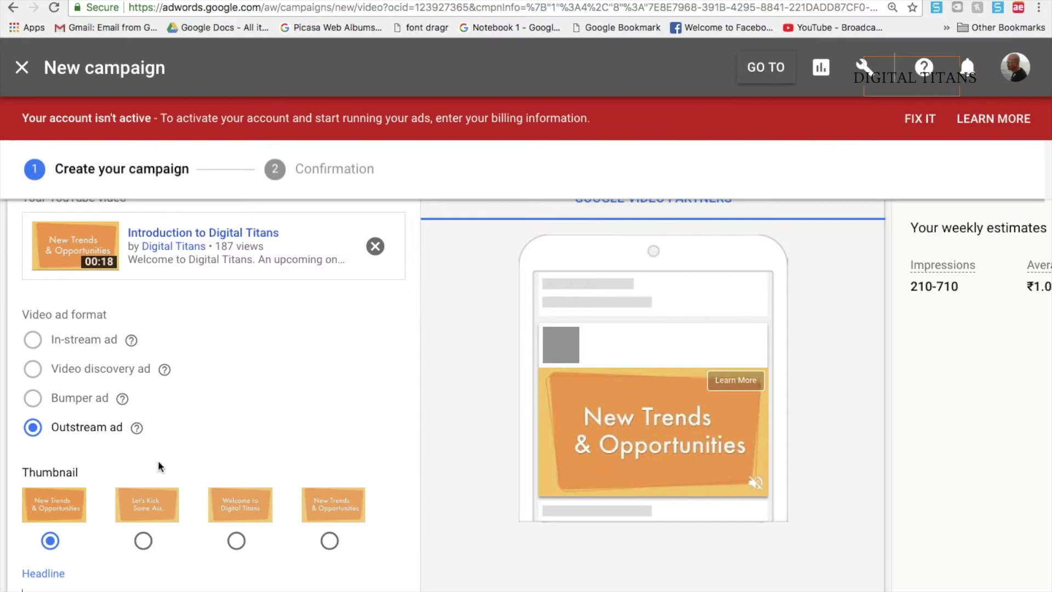
scroll(162, 470, down, 2)
text(Learn)
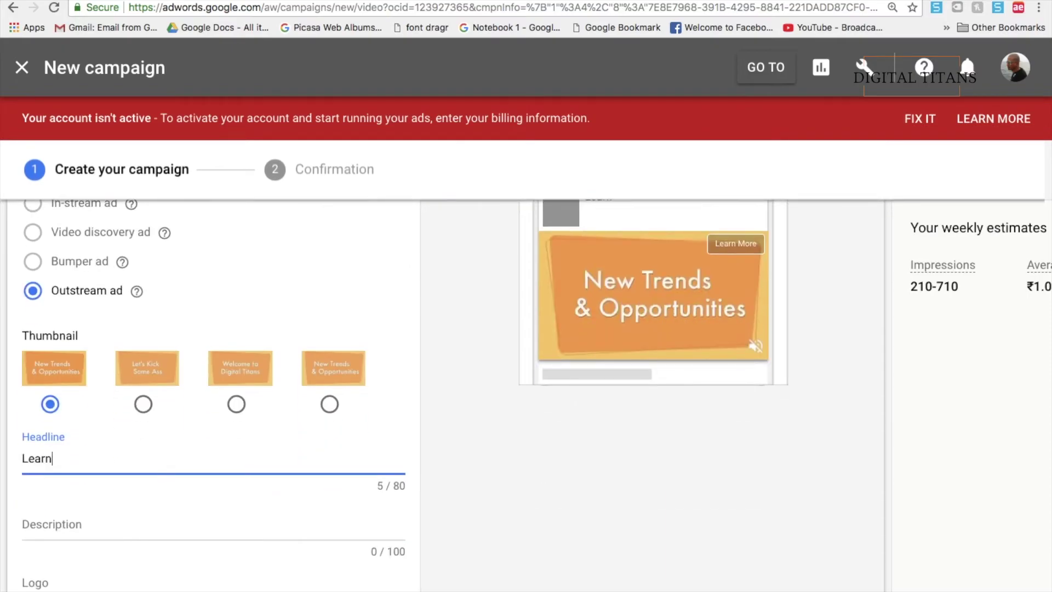
text( Digital Marketing)
Write the description 'Learn From Anywhere. Specialised Practical Trainings. Expert Faculty. Hands On Learning. Register!'
click(22, 525)
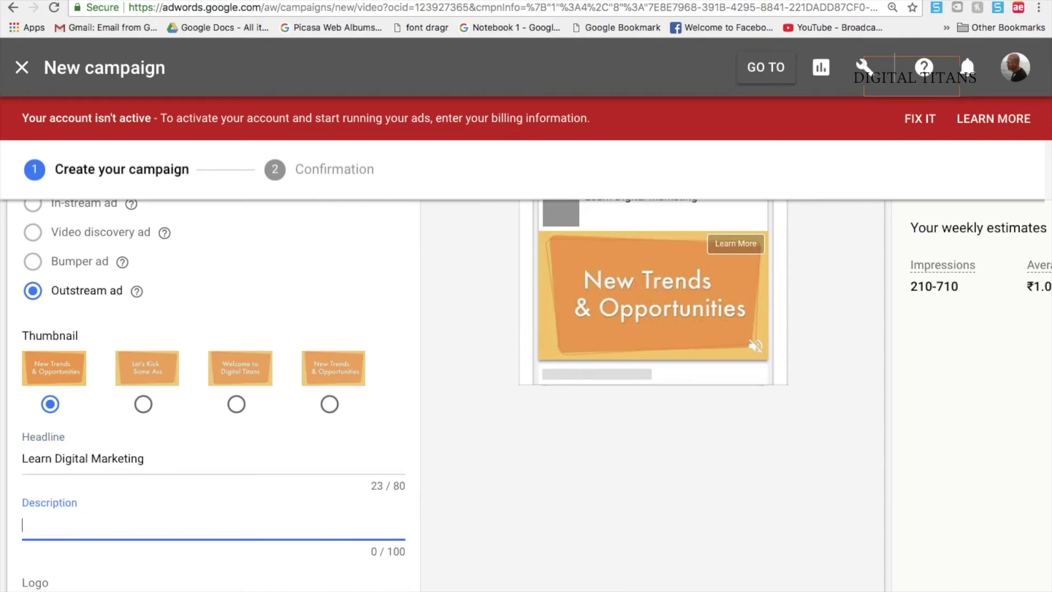
text(Learn From Anywhere. Specialis)
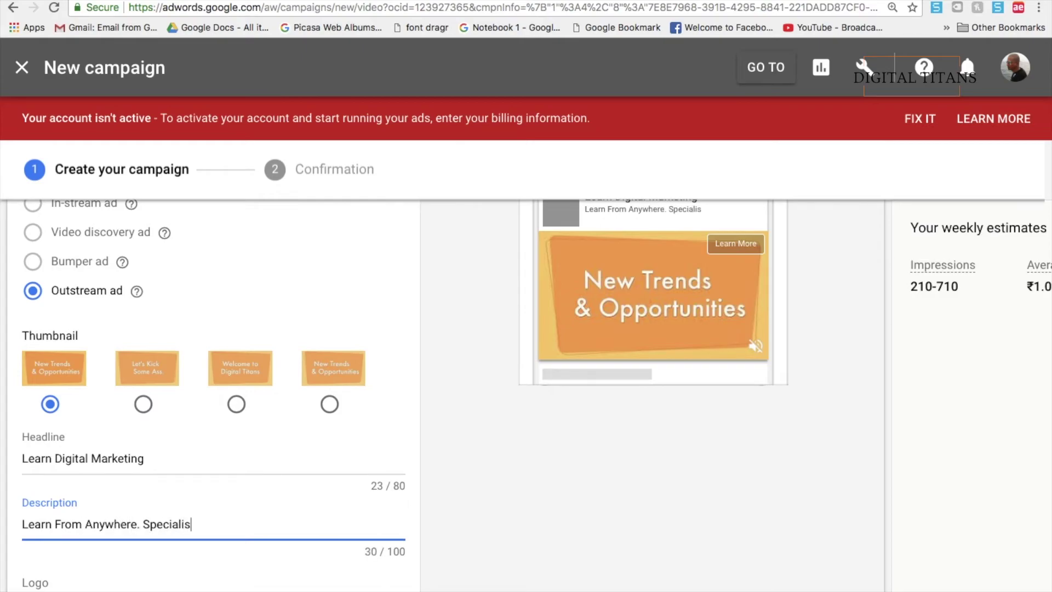
text(ed Tractical)
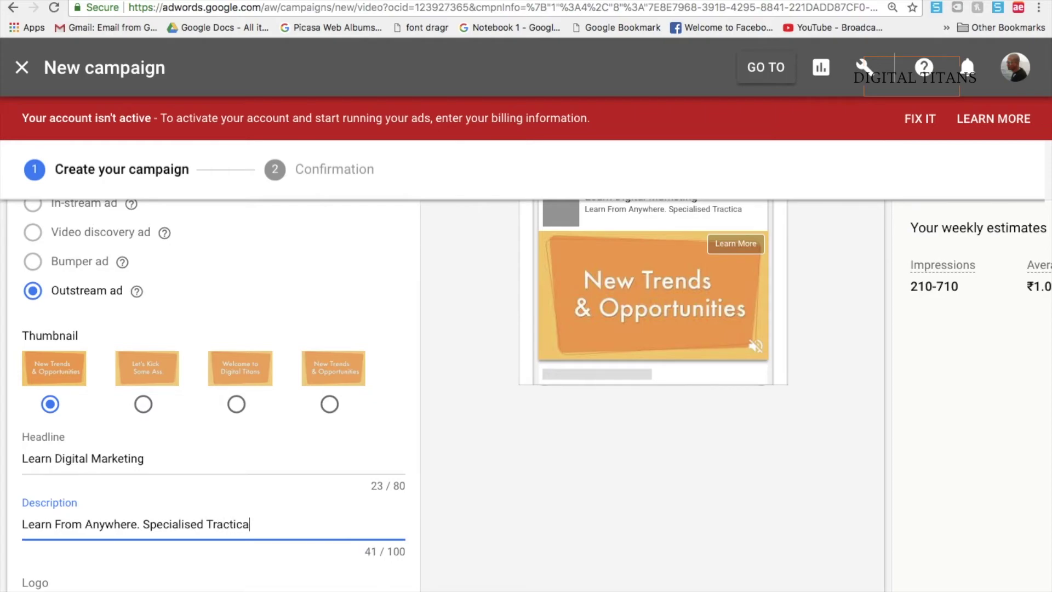
key(BackSpace)
key(BackSpace)
key(BackSpace)
key(BackSpace)
key(BackSpace)
key(BackSpace)
key(BackSpace)
key(BackSpace)
key(BackSpace)
key(BackSpace)
text(P)
text(ctical  Trainings.)
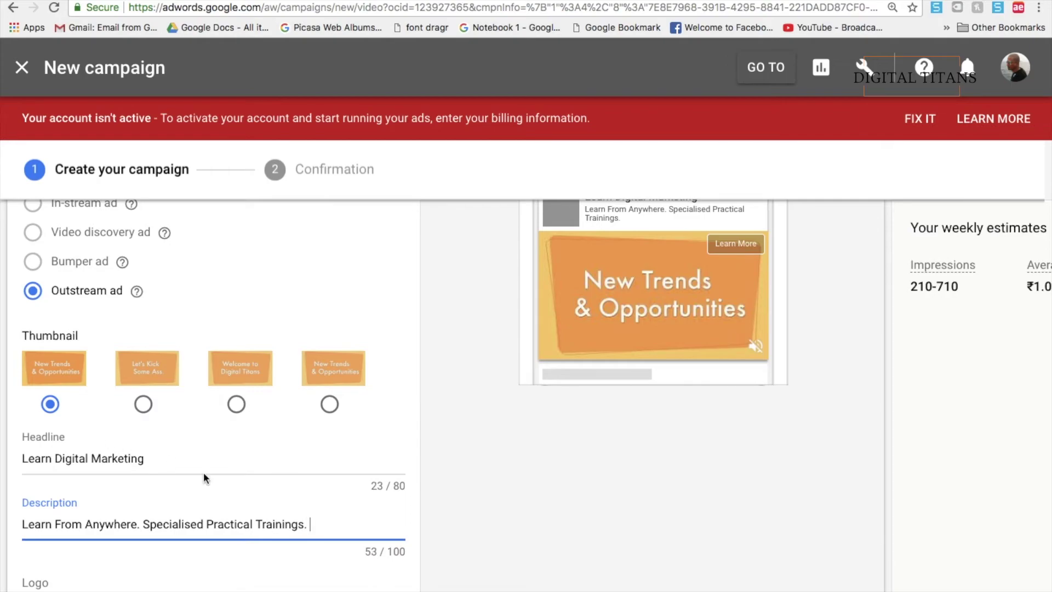
drag(406, 482, 392, 485)
drag(406, 551, 388, 549)
click(318, 525)
text(Expert Faculty)
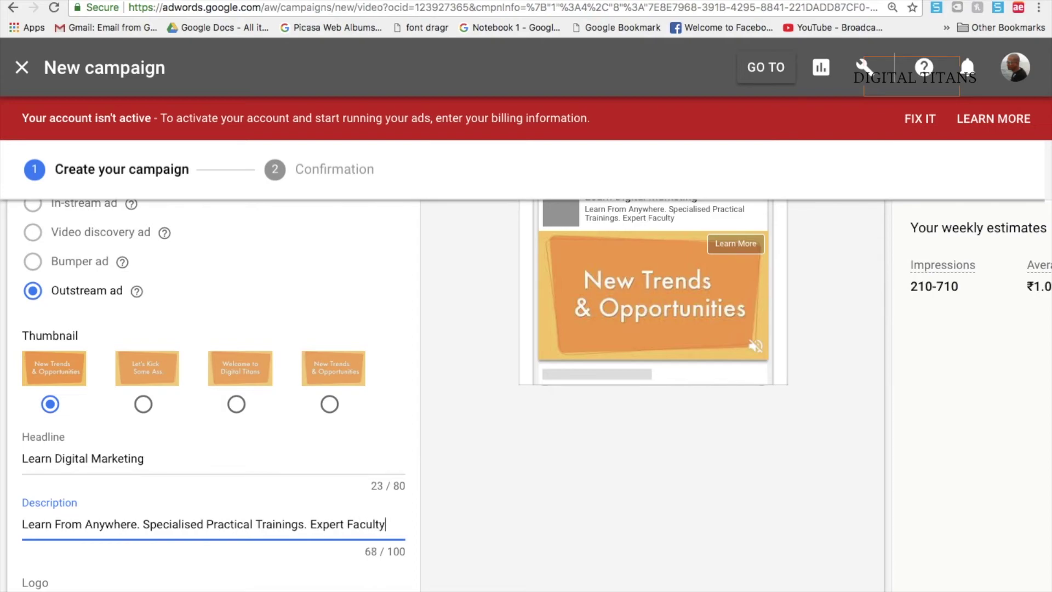
text(. Hands)
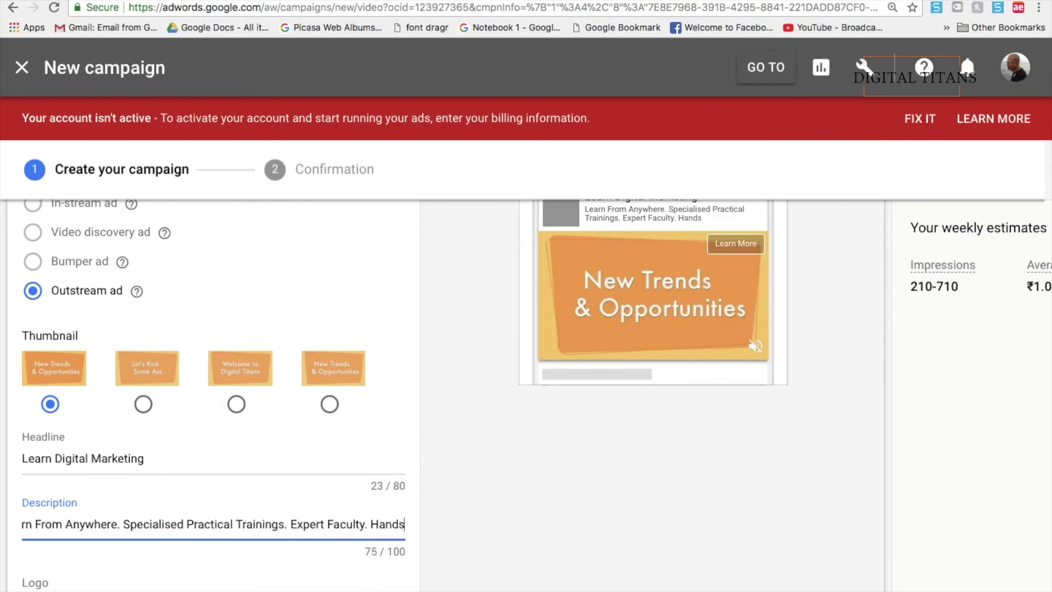
text( On Learn)
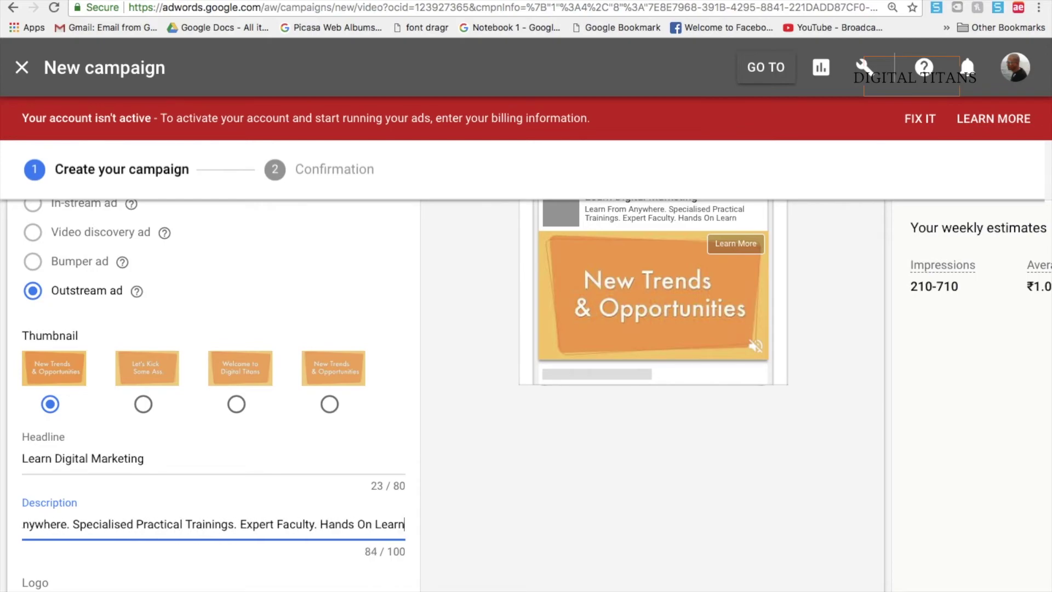
text(ing. Register)
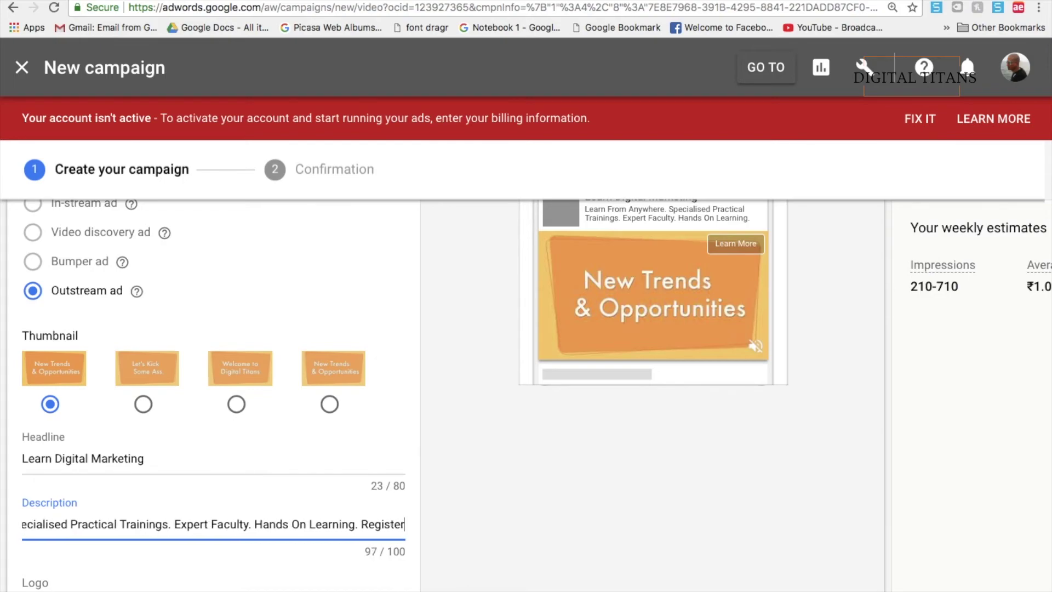
text(!)
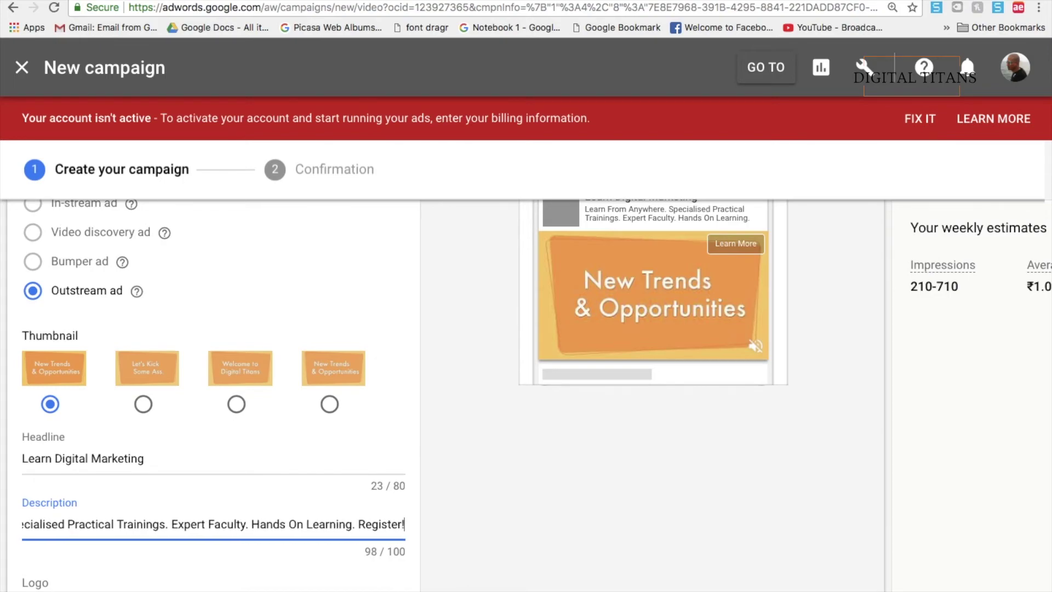
scroll(214, 383, down, 3)
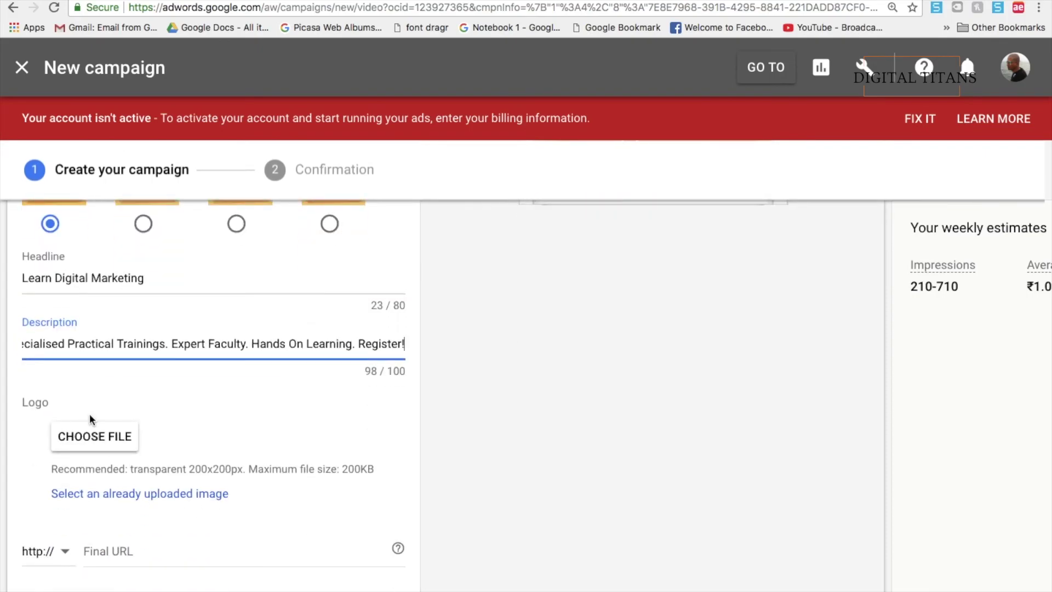
Set the ad's final URL to titans.Digital
scroll(96, 439, down, 3)
click(126, 419)
text(titians)
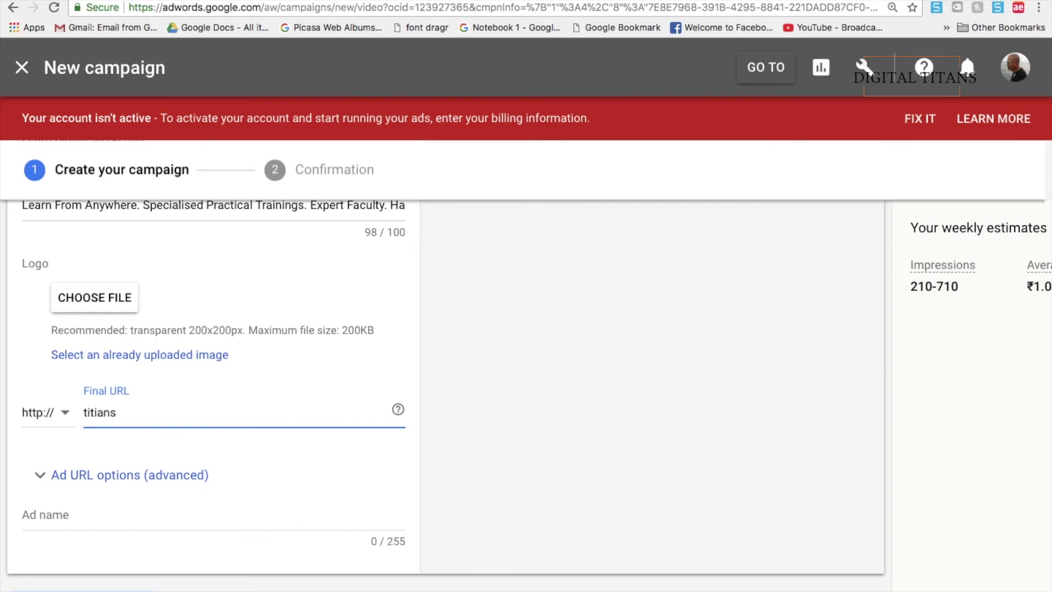
key(BackSpace)
key(BackSpace)
text(ans.Digital)
Name the ad 'Ad Set 1' and save the video ad
scroll(105, 494, down, 3)
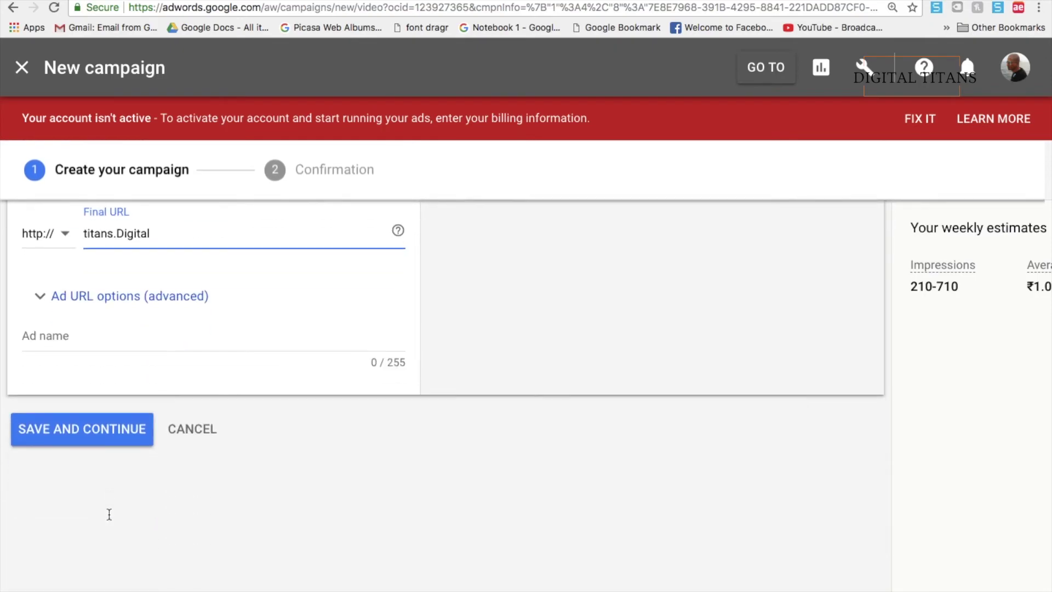
click(89, 335)
text(Ad Set 1)
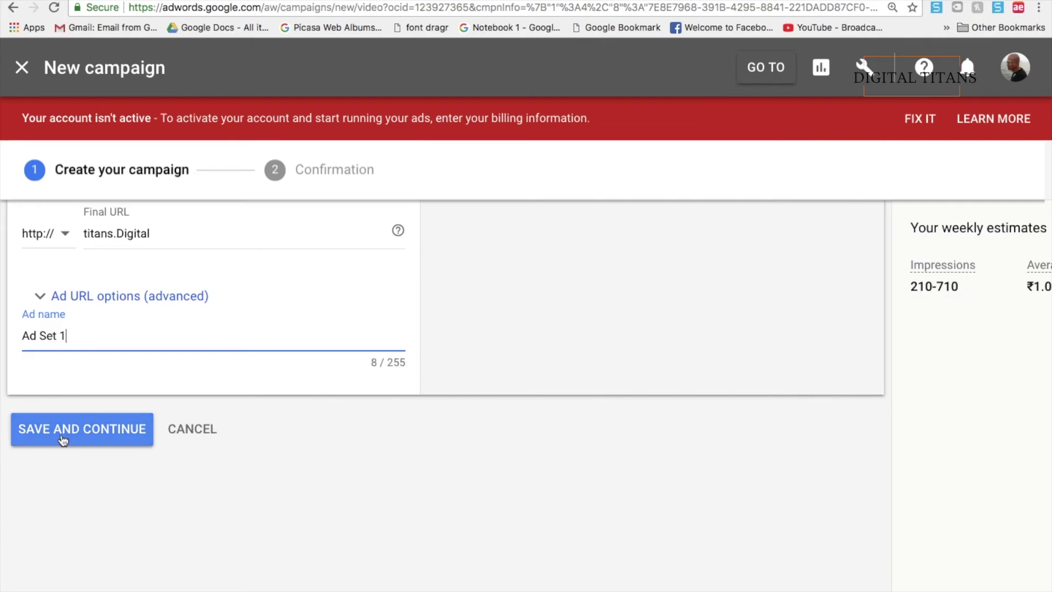
click(61, 433)
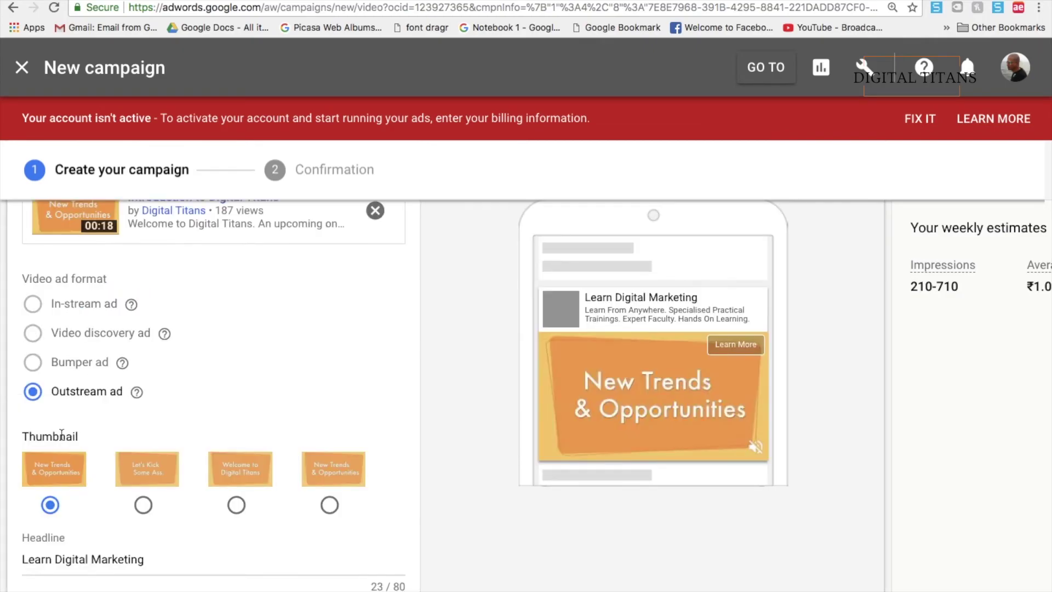
scroll(163, 349, up, 15)
scroll(163, 351, up, 20)
scroll(163, 353, down, 20)
scroll(163, 352, down, 14)
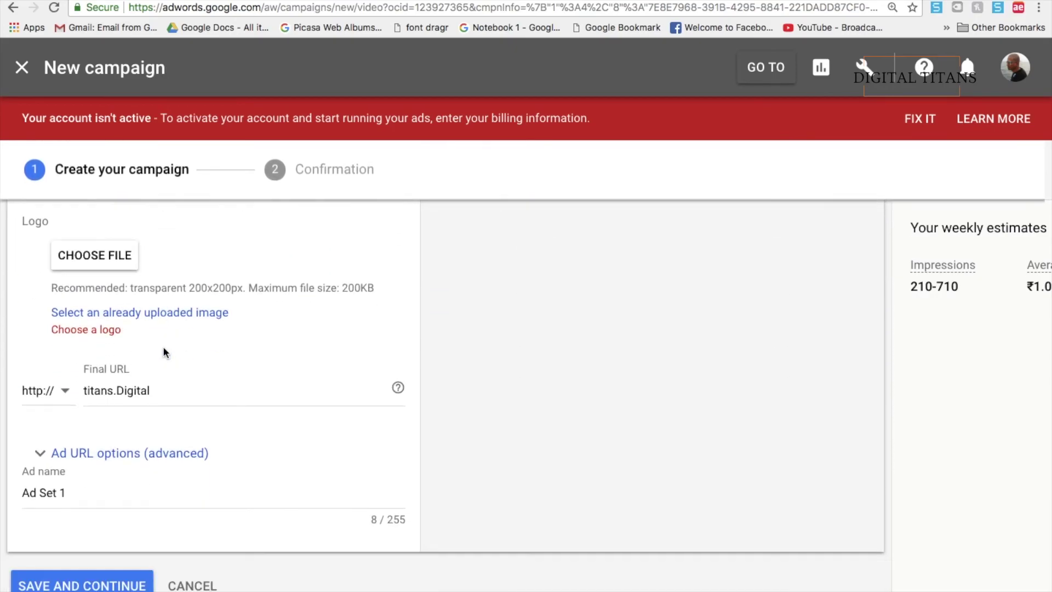
scroll(164, 351, down, 2)
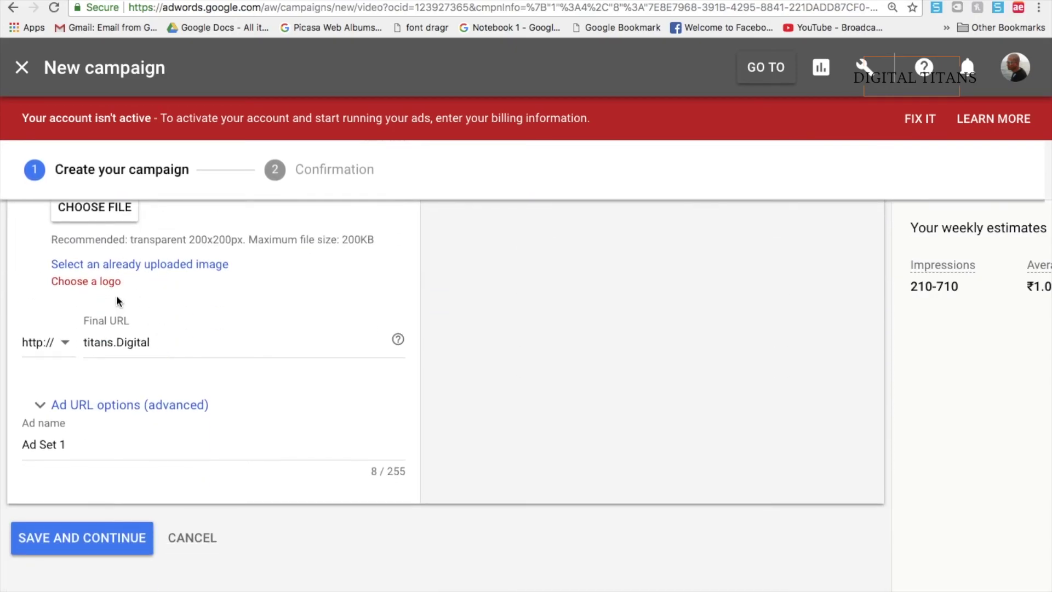
scroll(171, 263, up, 3)
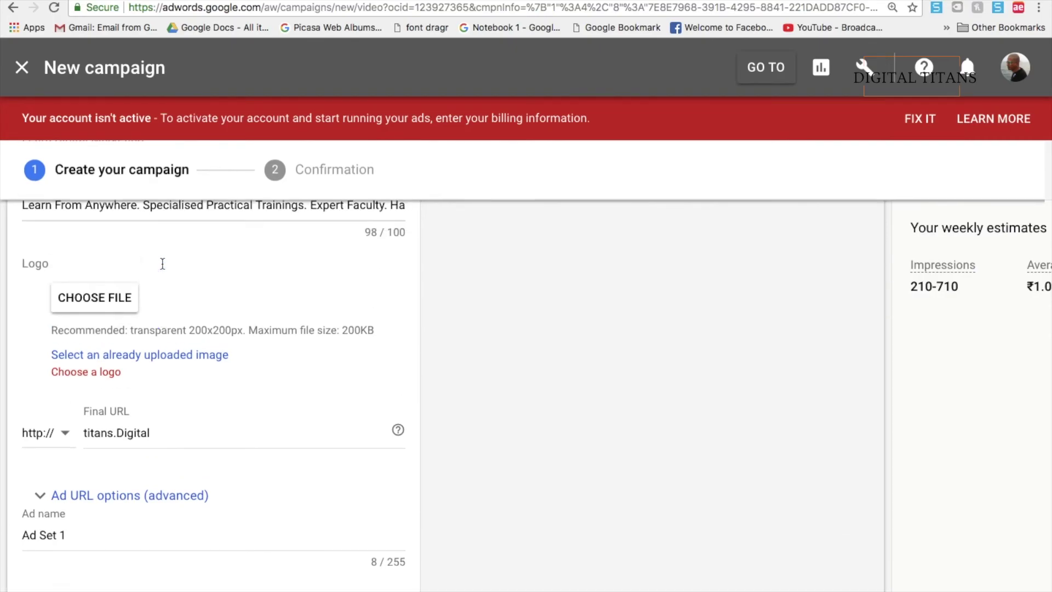
Upload the Digital Titans logo PNG from the computer as the ad's logo
click(129, 348)
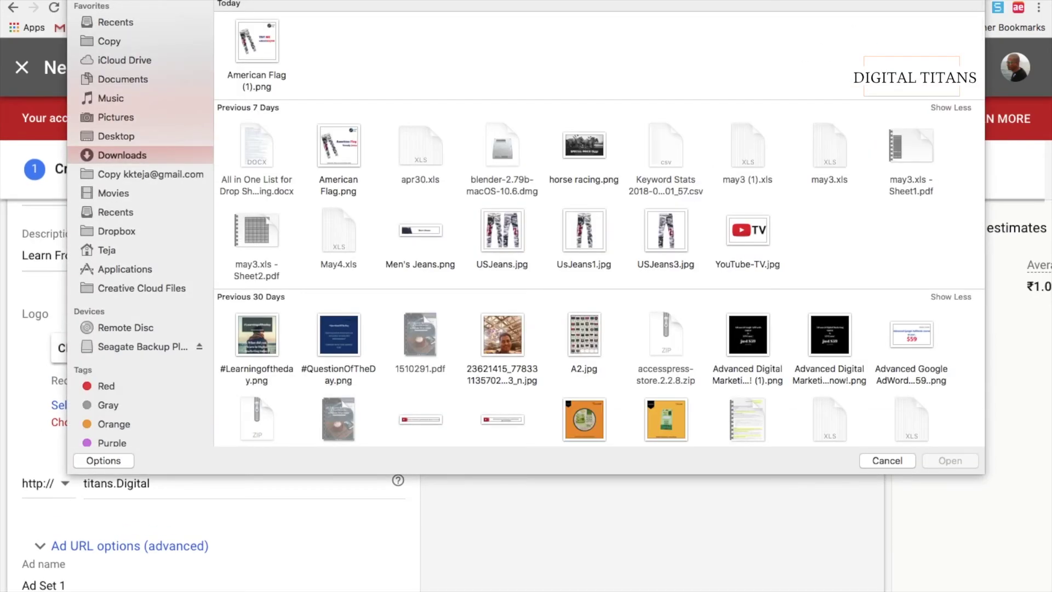
key(super+f)
text(logo)
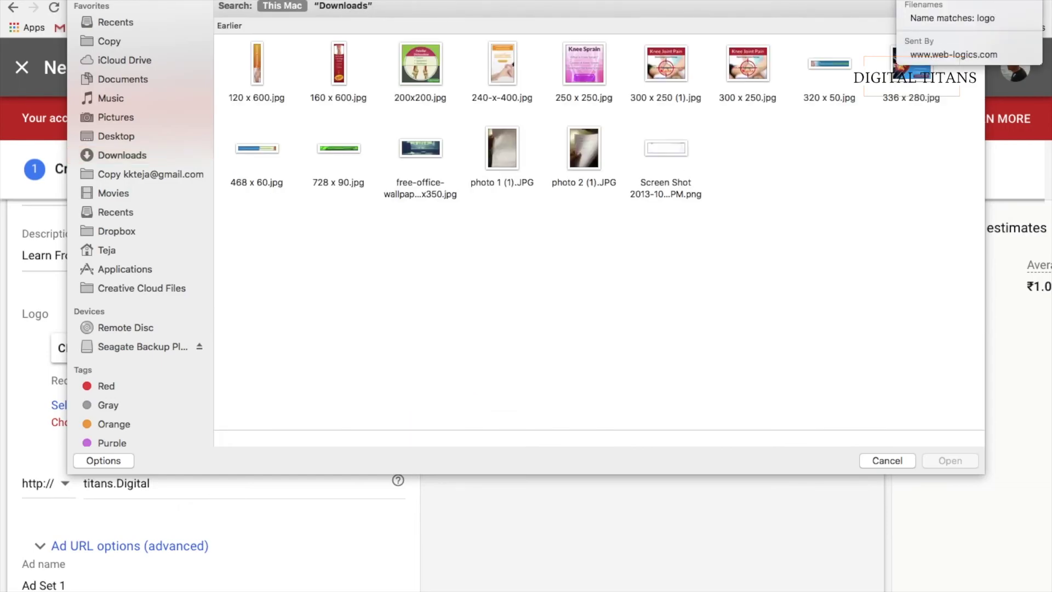
double_click(242, 70)
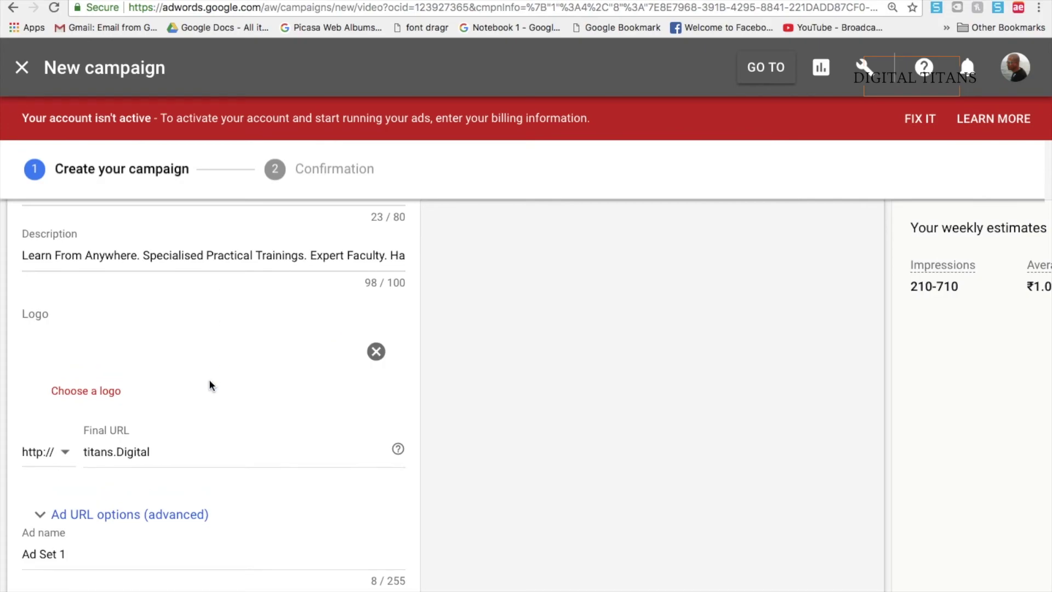
scroll(210, 382, down, 5)
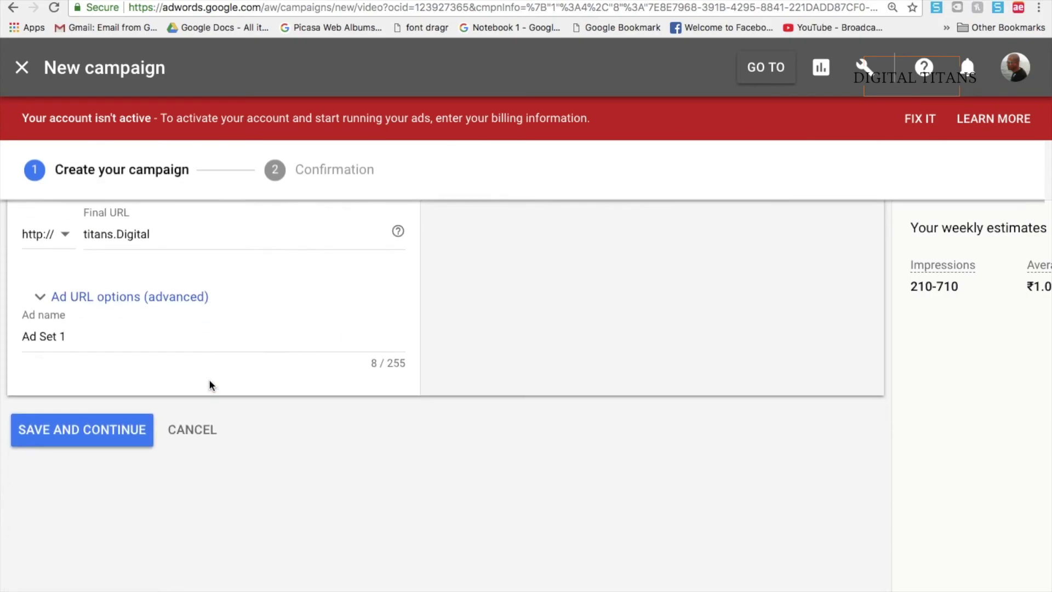